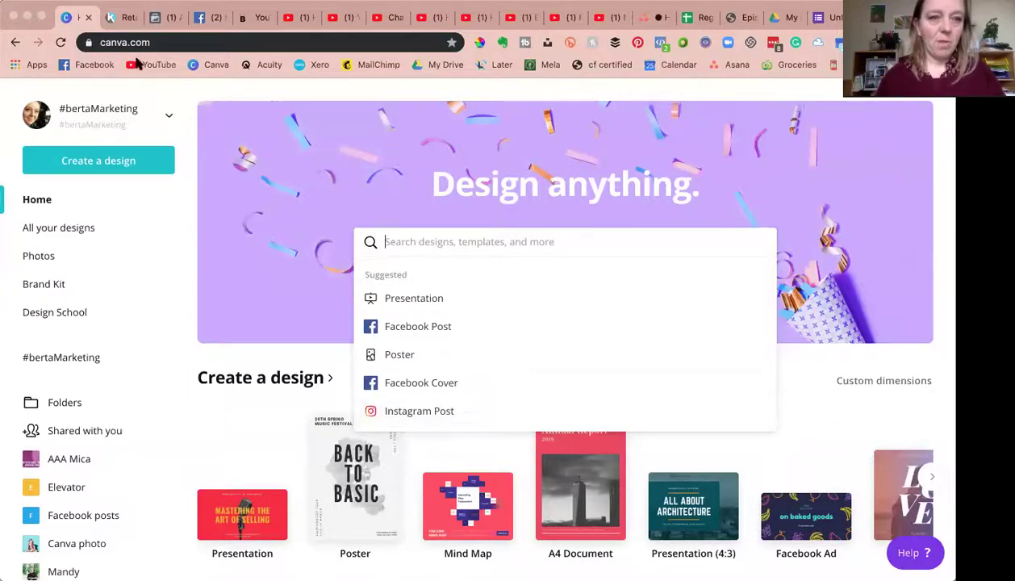
Browse the Canva home page for design options.
left_click(102, 44)
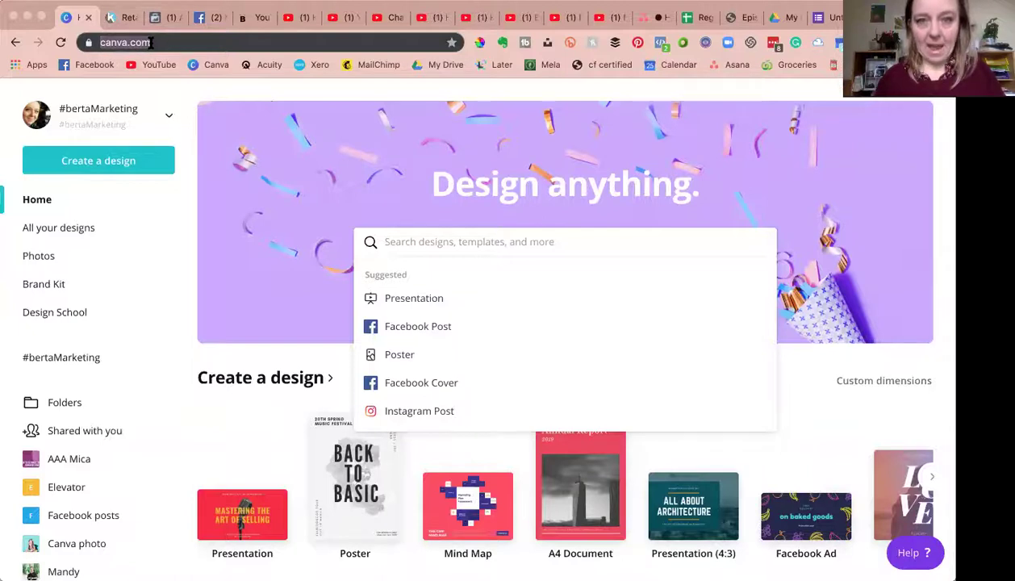
left_click(214, 232)
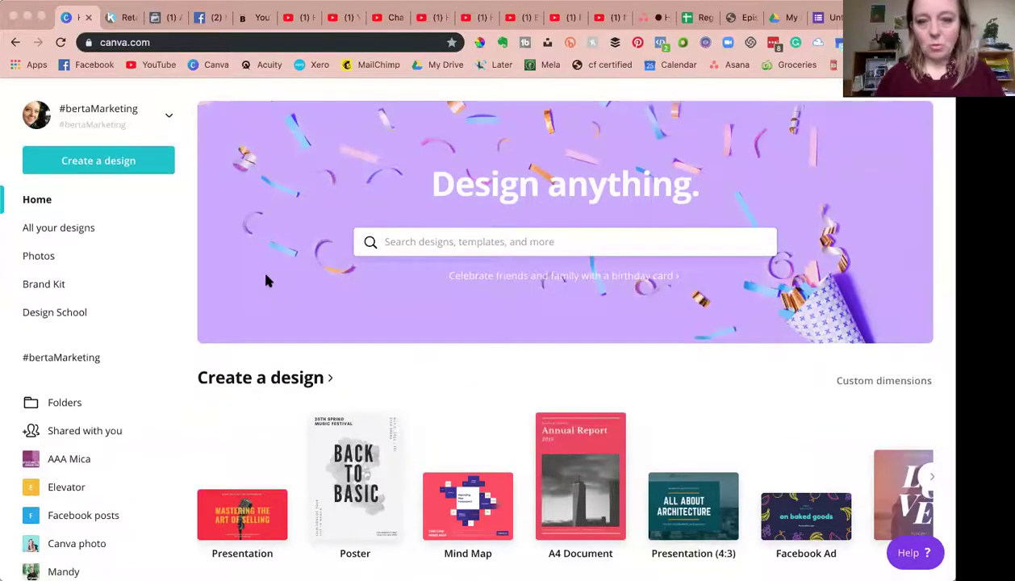
scroll(298, 307, "down", 5)
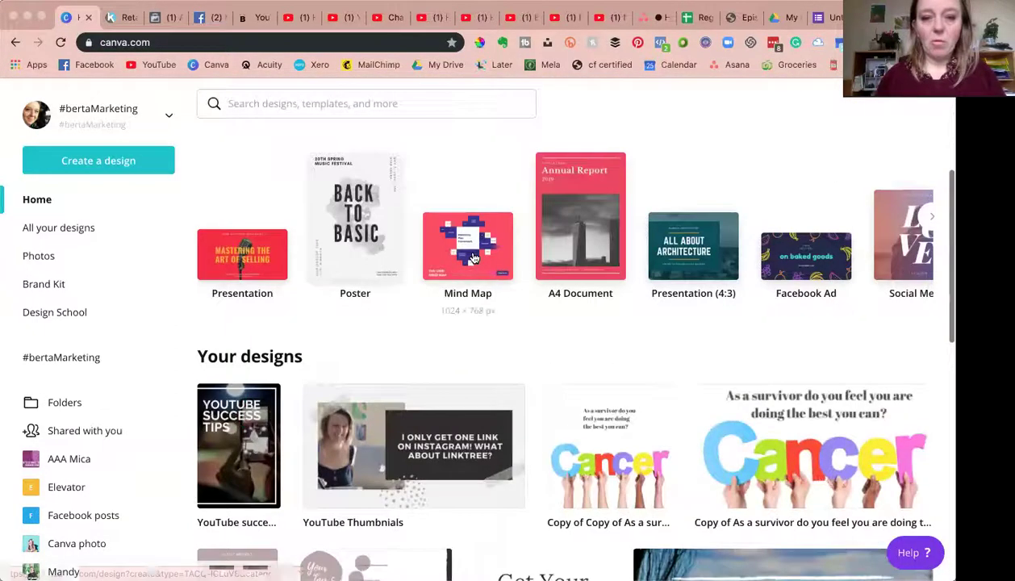
scroll(519, 256, "up", 4)
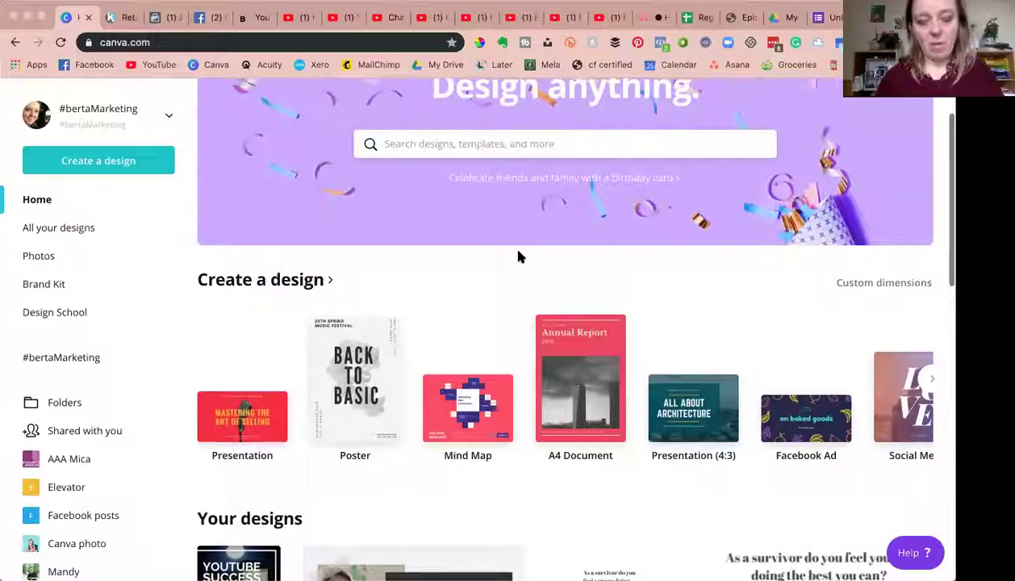
scroll(519, 254, "up", 3)
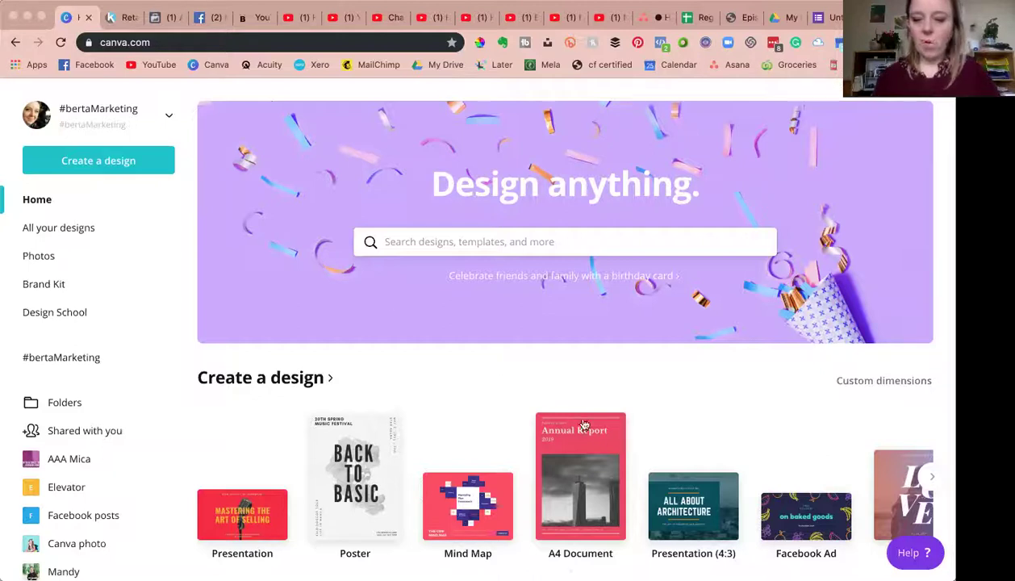
scroll(632, 475, "right", 5)
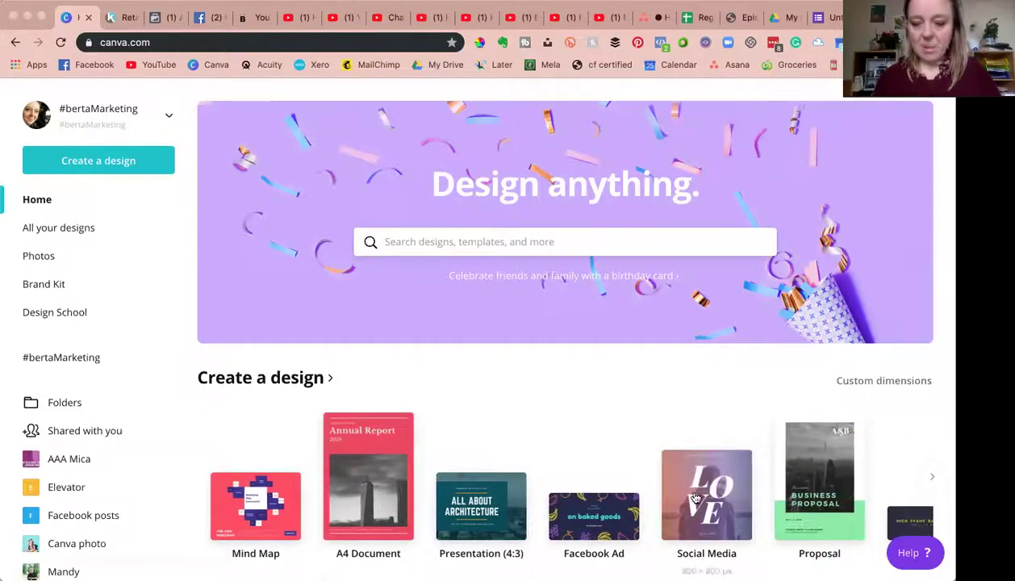
scroll(580, 460, "down", 2)
scroll(580, 460, "down", 2)
scroll(580, 461, "left", 4)
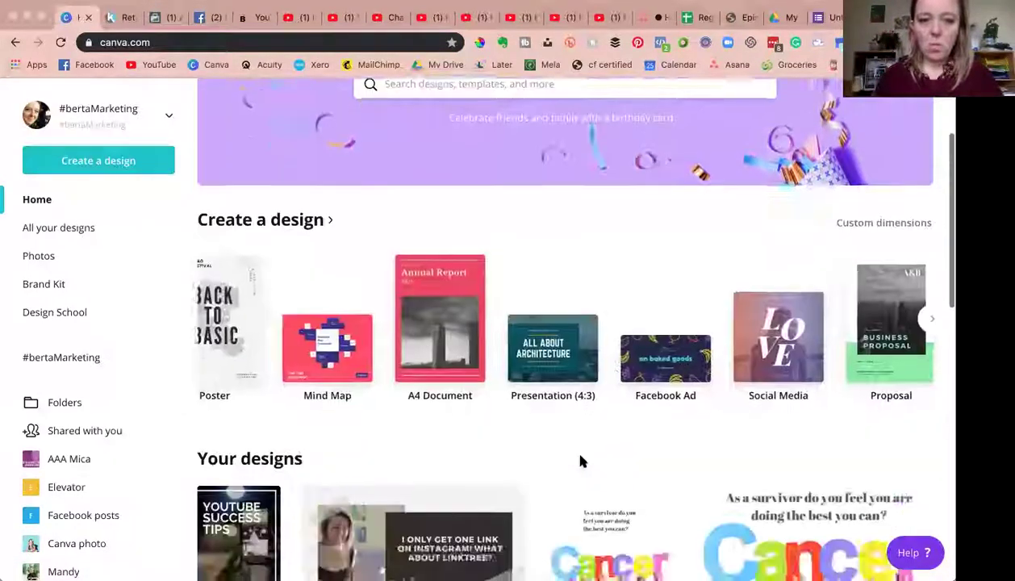
scroll(580, 461, "up", 4)
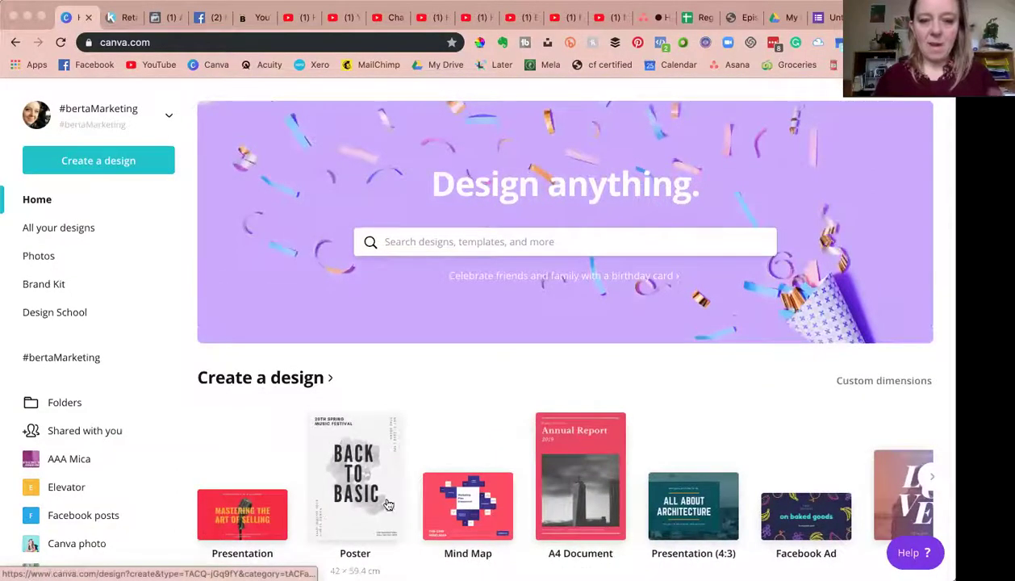
scroll(456, 500, "right", 6)
scroll(452, 505, "right", 2)
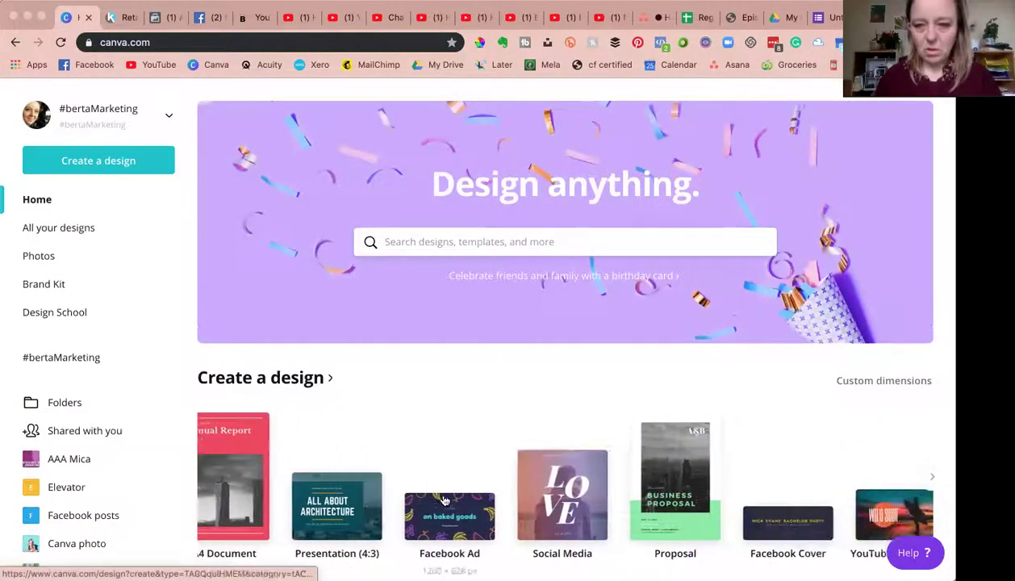
Create a new blank design with custom dimensions of 800 × 800 px.
left_click(401, 241)
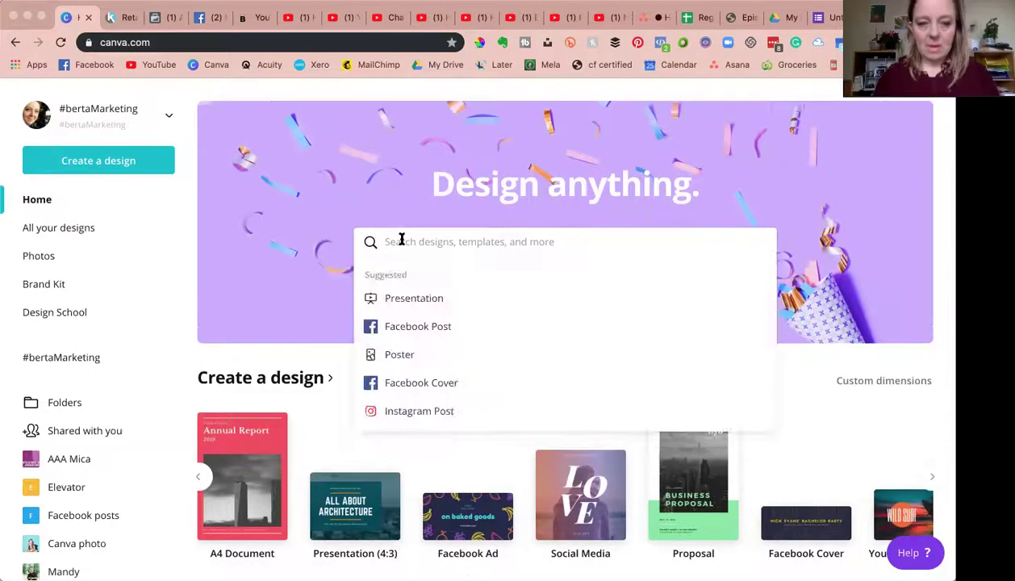
type("insta")
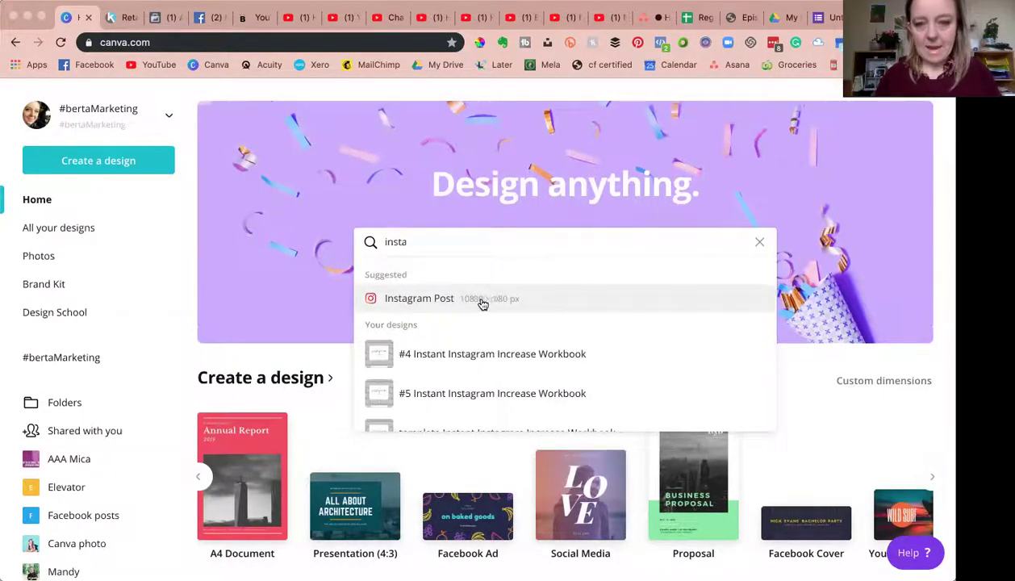
left_click(795, 425)
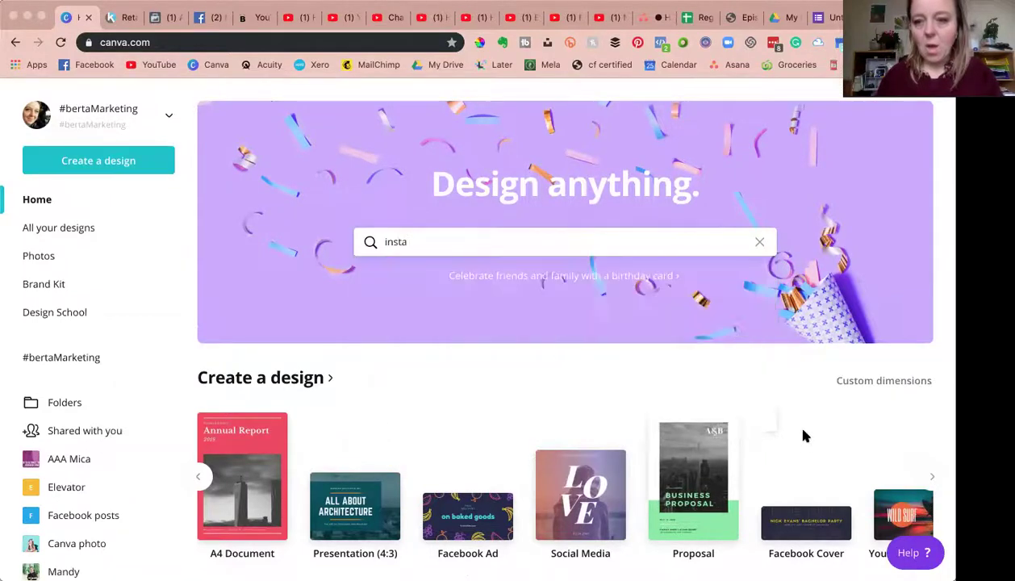
left_click(866, 384)
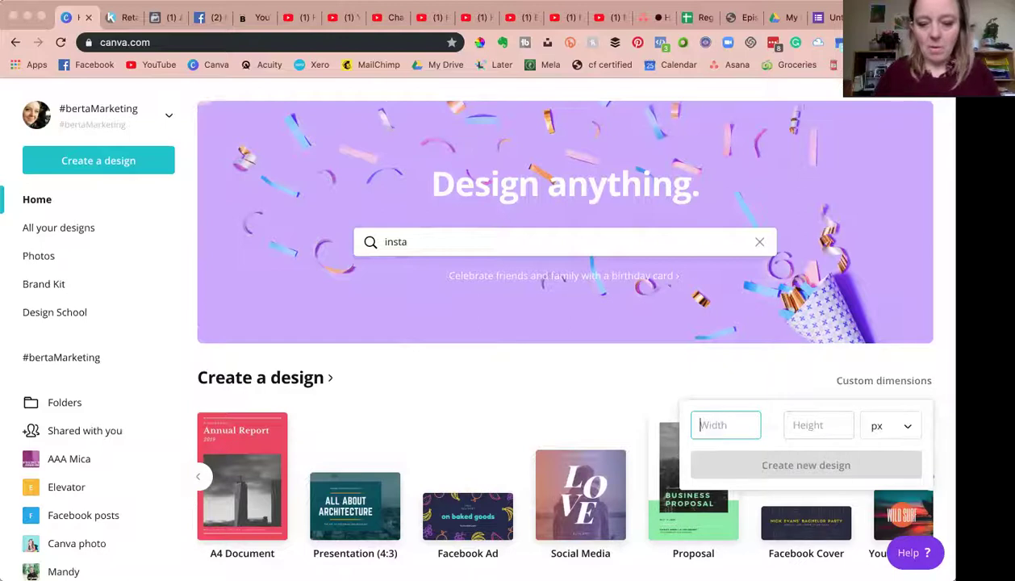
type("800")
key("Tab")
type("800")
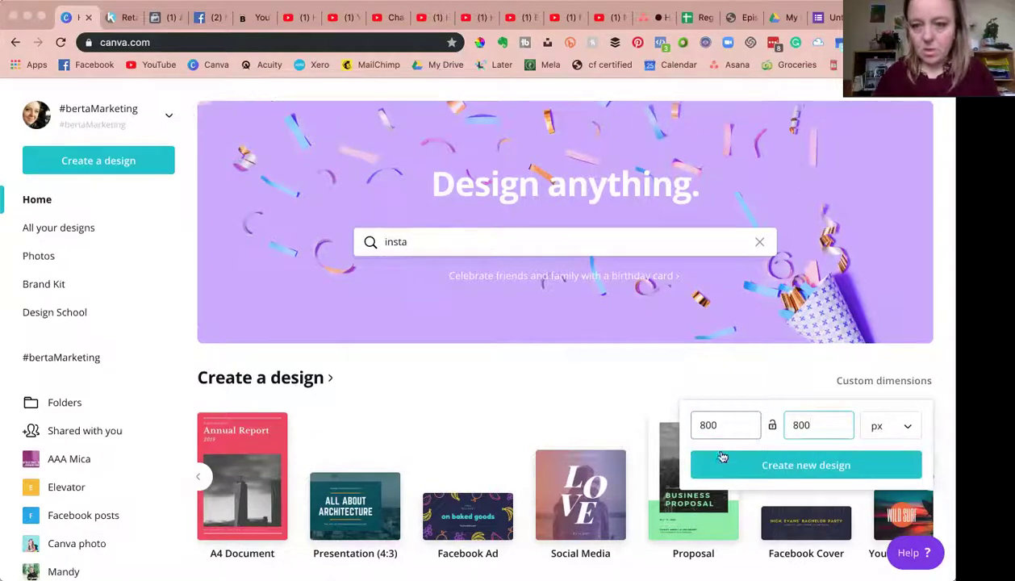
left_click(796, 466)
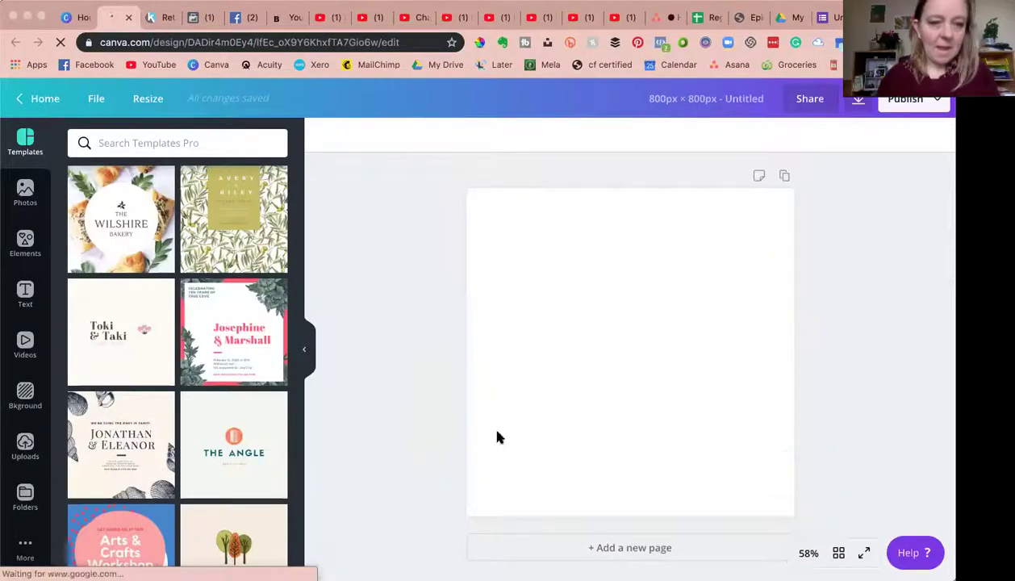
Add a circle frame from the Elements Frames collection to the page.
scroll(190, 408, "down", 5)
scroll(190, 403, "down", 3)
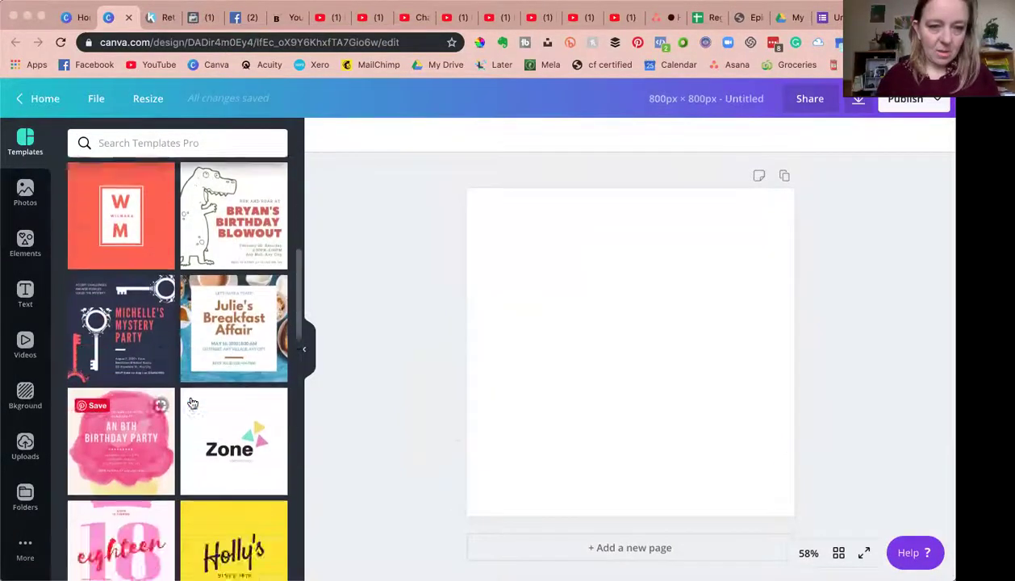
scroll(192, 403, "up", 9)
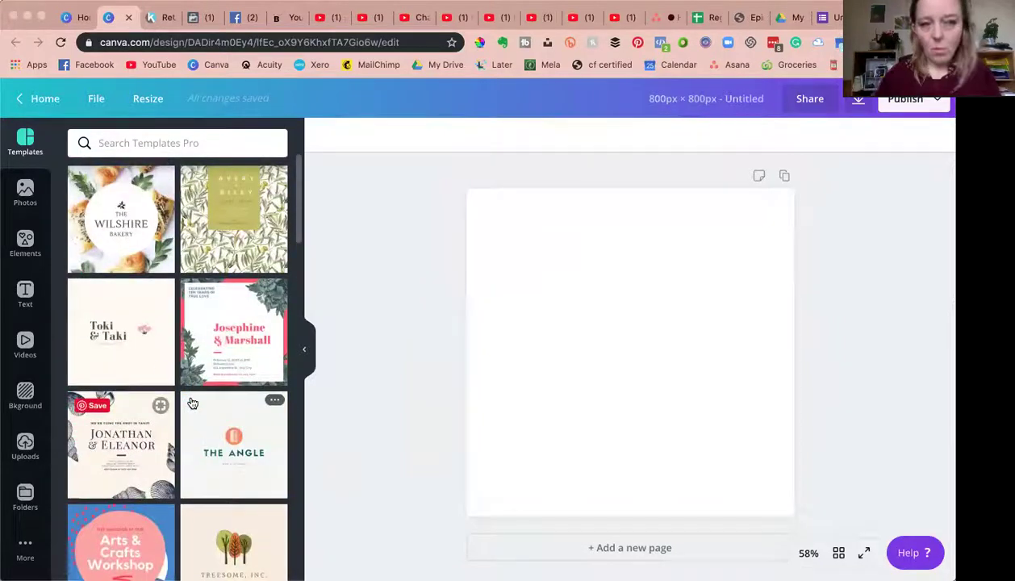
left_click(25, 241)
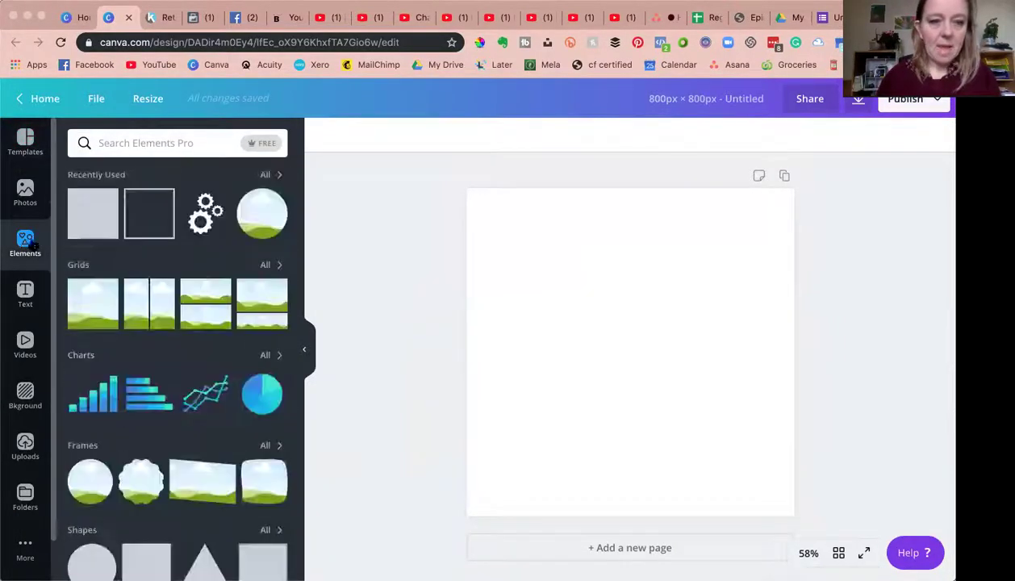
scroll(111, 337, "down", 3)
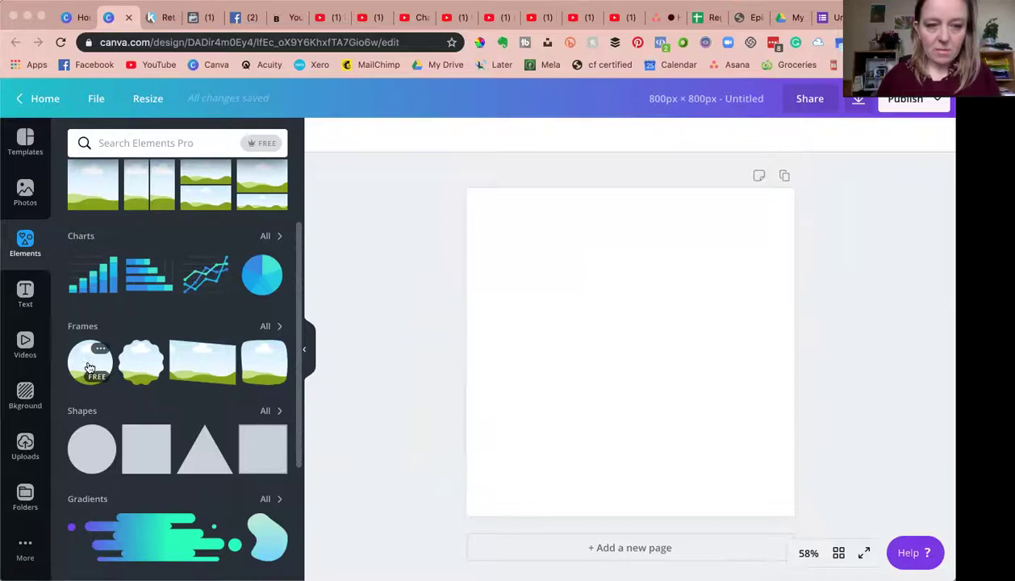
left_click(270, 331)
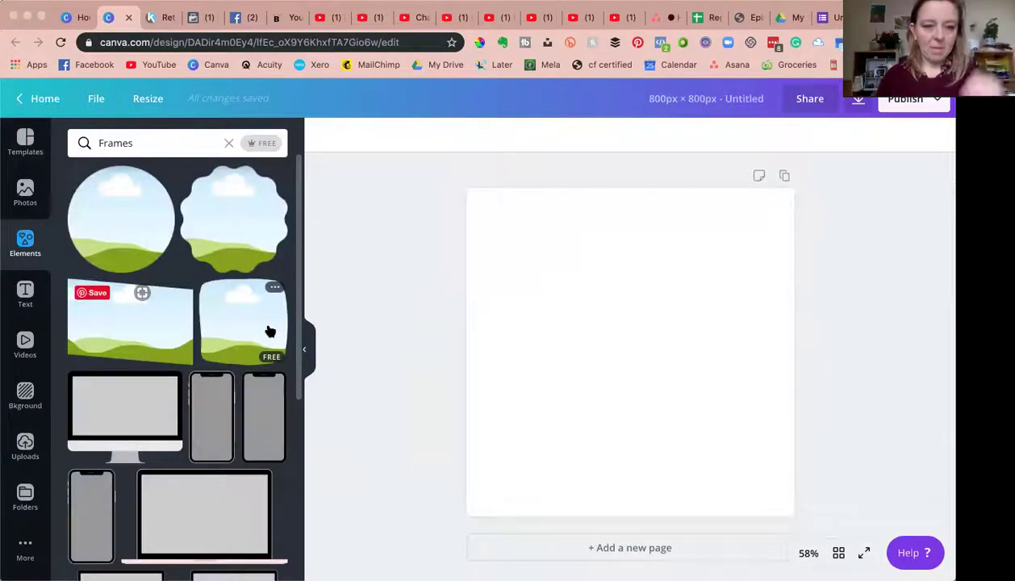
scroll(129, 399, "down", 3)
scroll(119, 415, "down", 2)
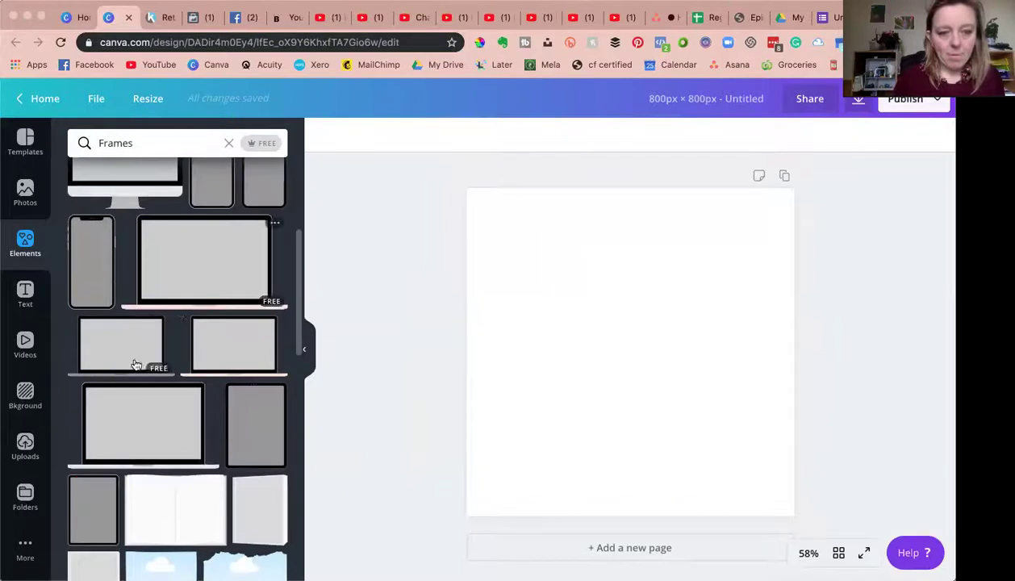
scroll(137, 363, "down", 2)
scroll(142, 377, "down", 4)
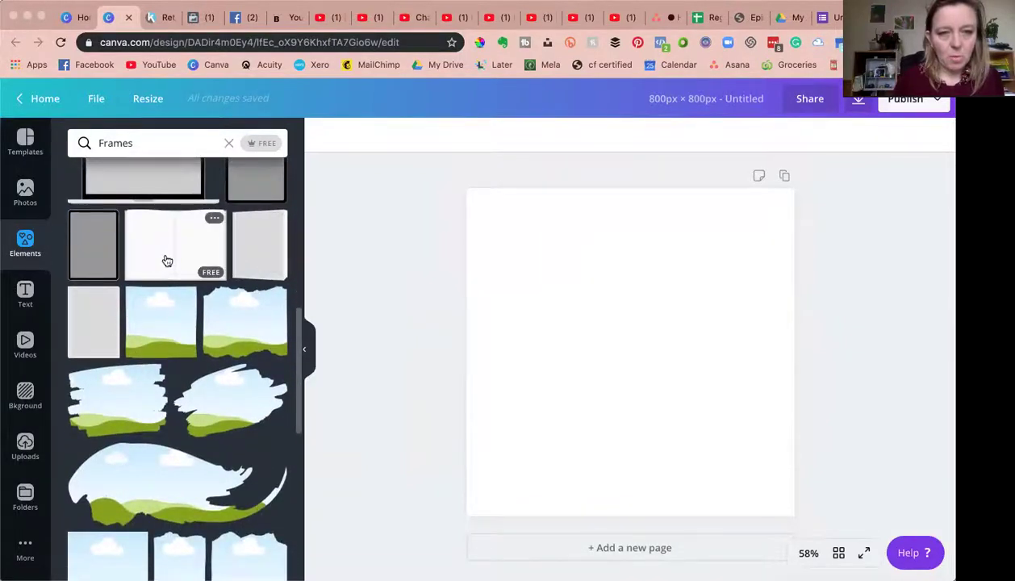
scroll(114, 383, "down", 2)
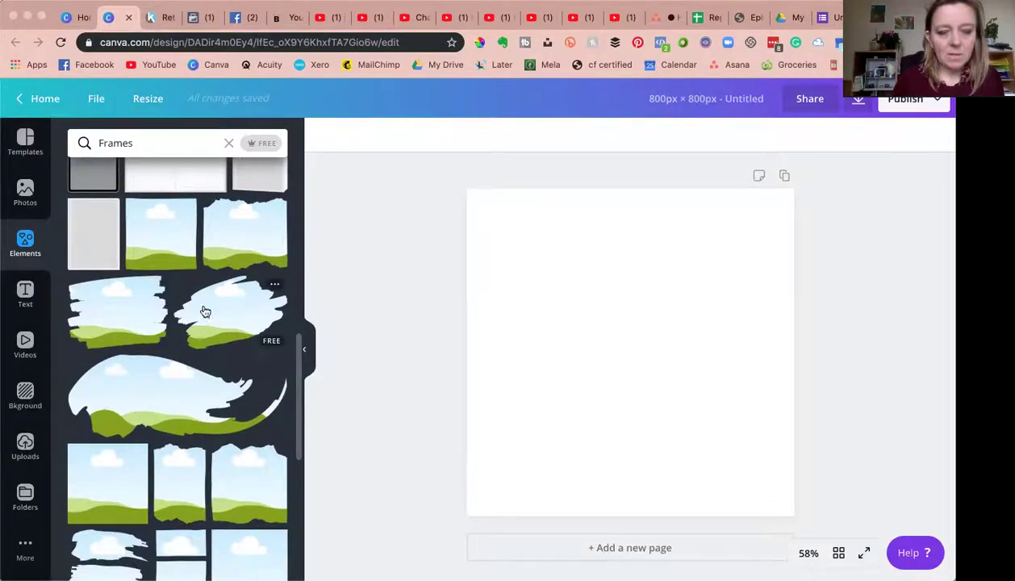
scroll(204, 298, "up", 10)
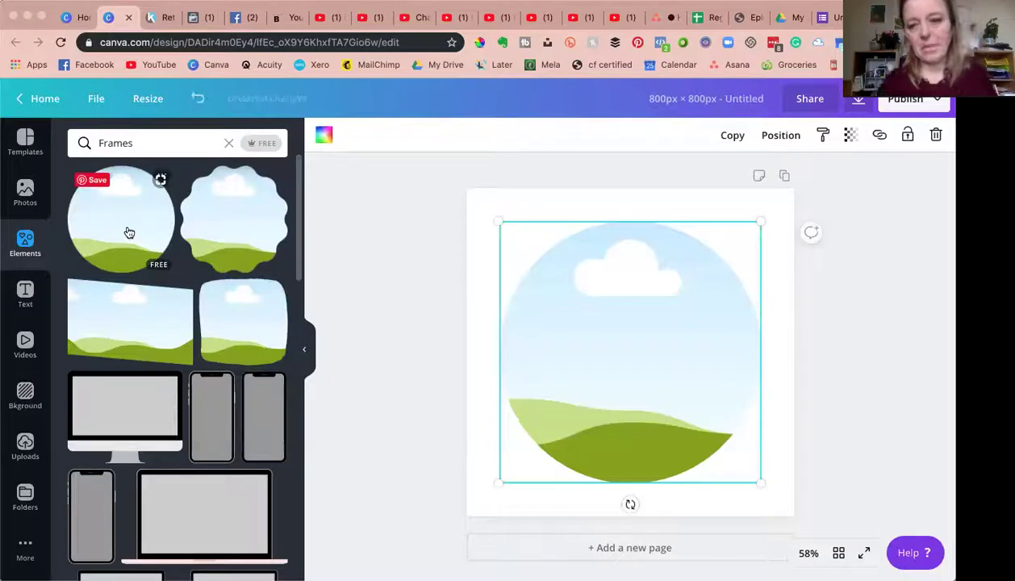
Enlarge the circle frame to nearly fill the 800 × 800 page.
left_click_drag(495, 222, 463, 197)
left_click_drag(757, 483, 793, 509)
left_click(844, 475)
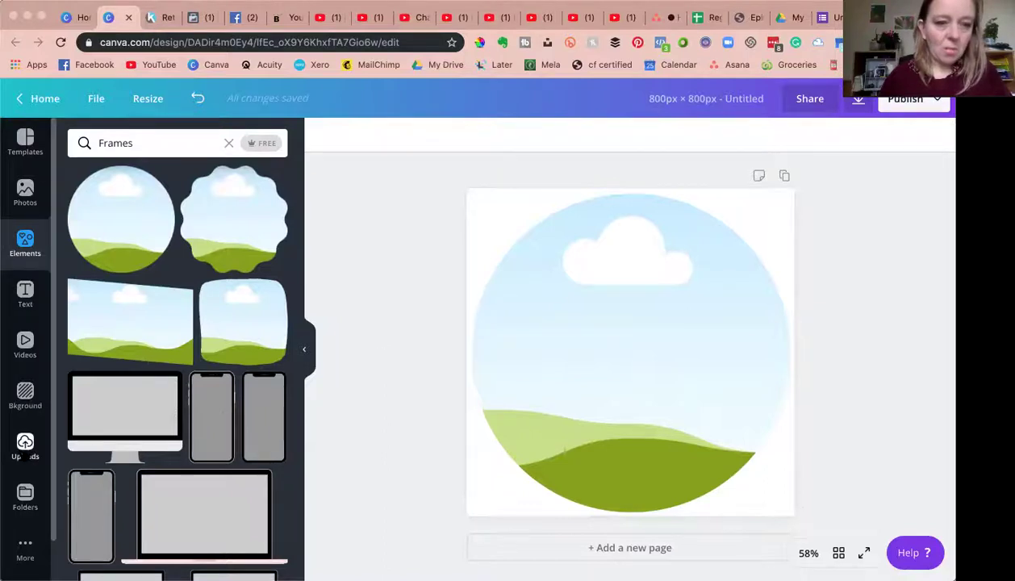
Drop the uploaded smiling face photo into the circle frame.
left_click(25, 445)
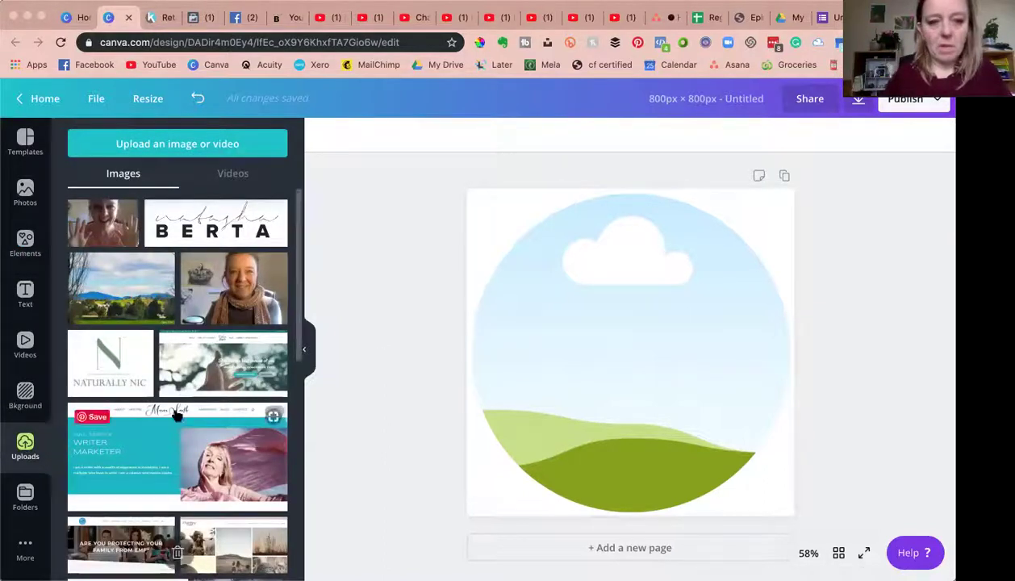
scroll(177, 413, "down", 3)
scroll(176, 413, "up", 3)
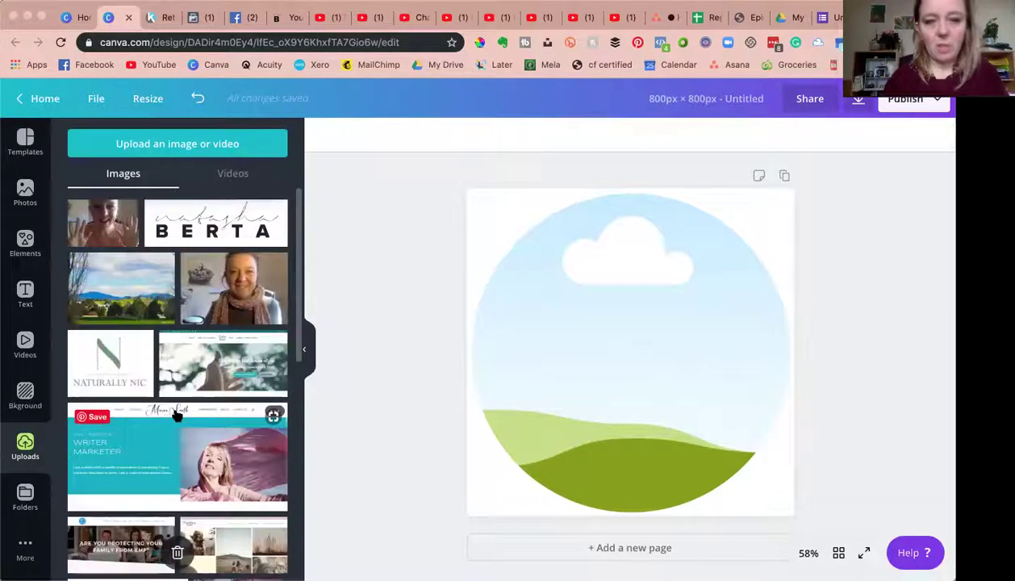
left_click_drag(227, 284, 541, 285)
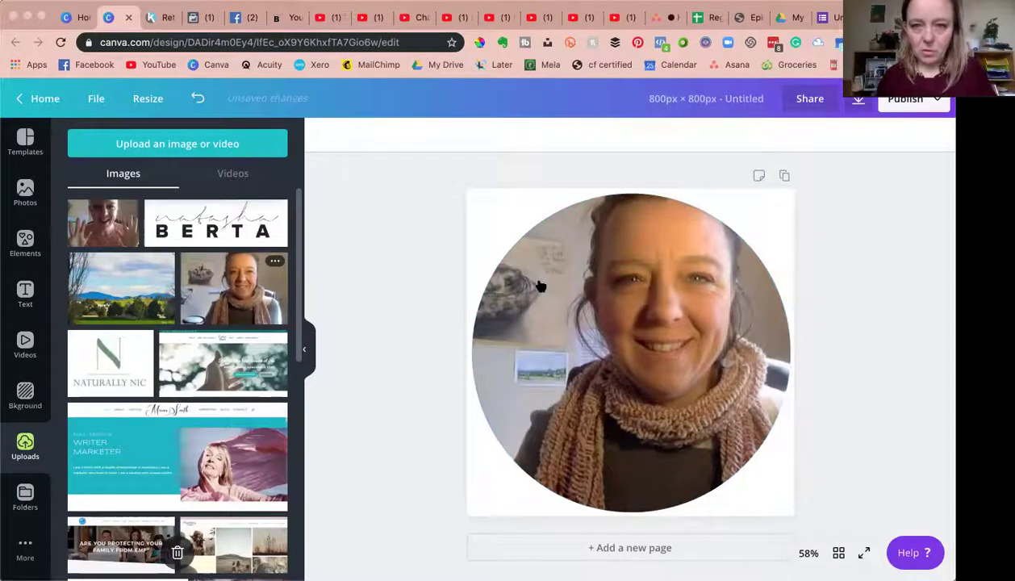
Crop the photo inside the circle, shifting and enlarging the face.
left_click(652, 304)
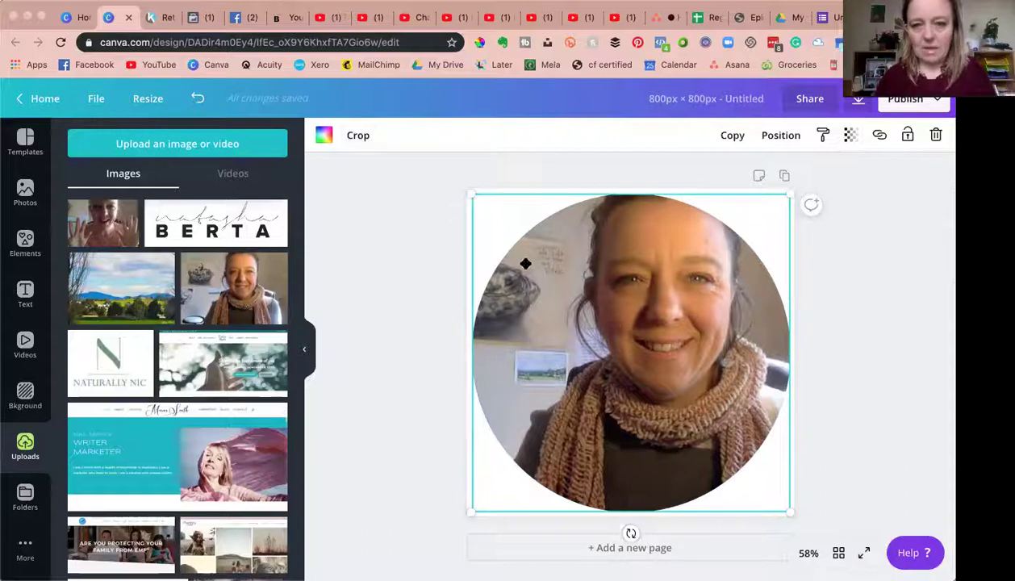
left_click(356, 135)
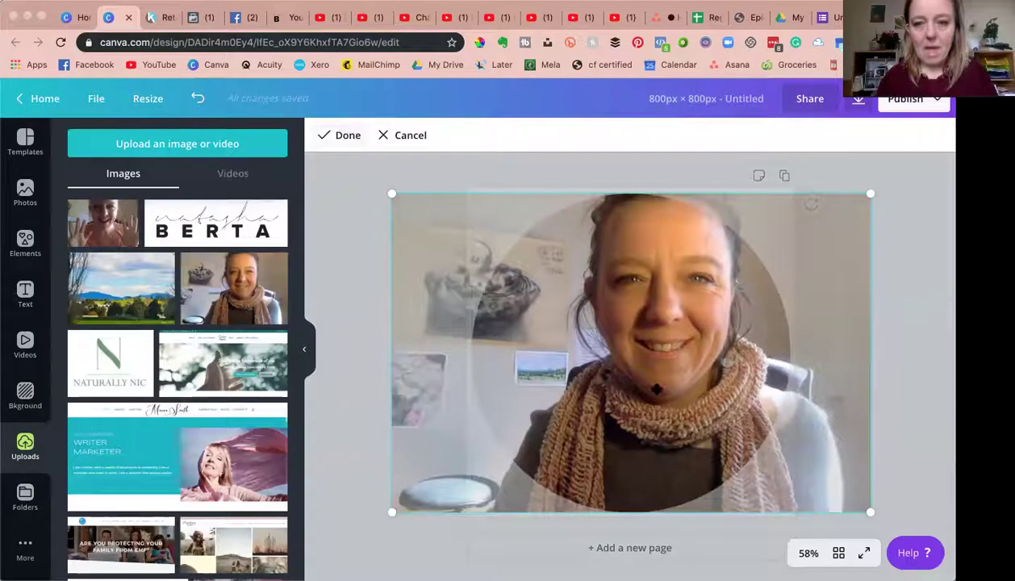
left_click_drag(654, 386, 613, 393)
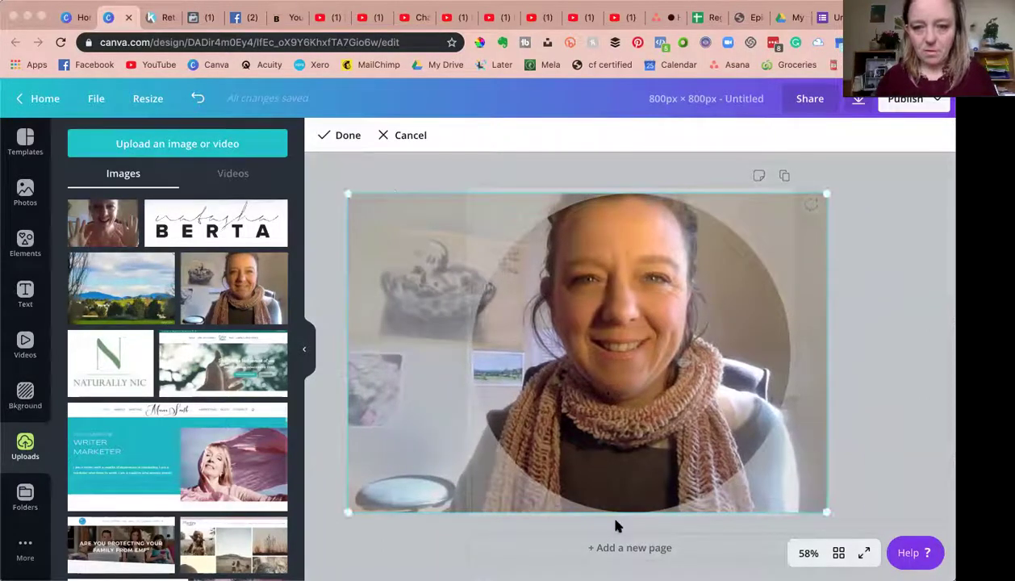
left_click_drag(346, 509, 300, 571)
left_click_drag(562, 371, 614, 416)
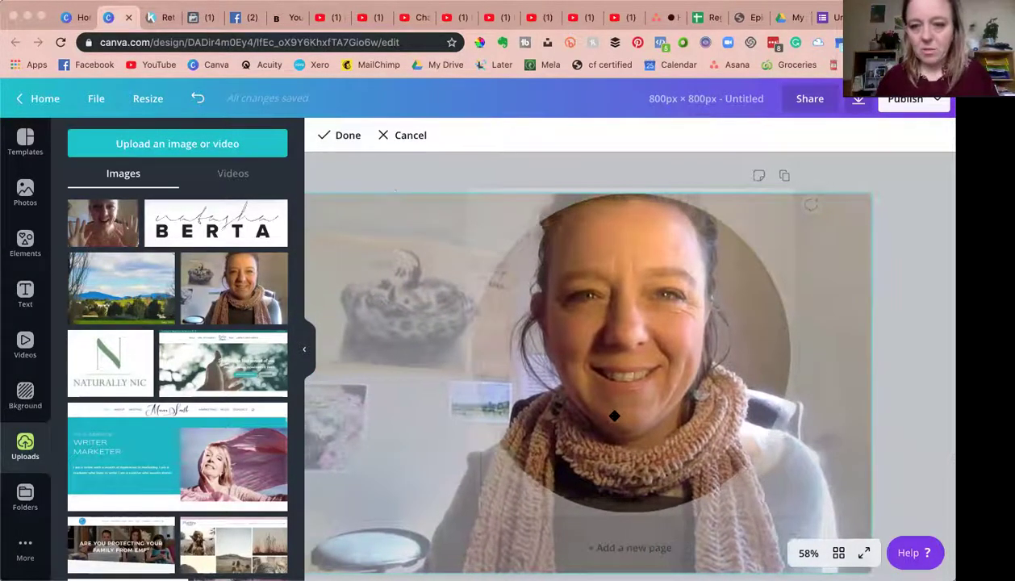
left_click(339, 135)
left_click(401, 311)
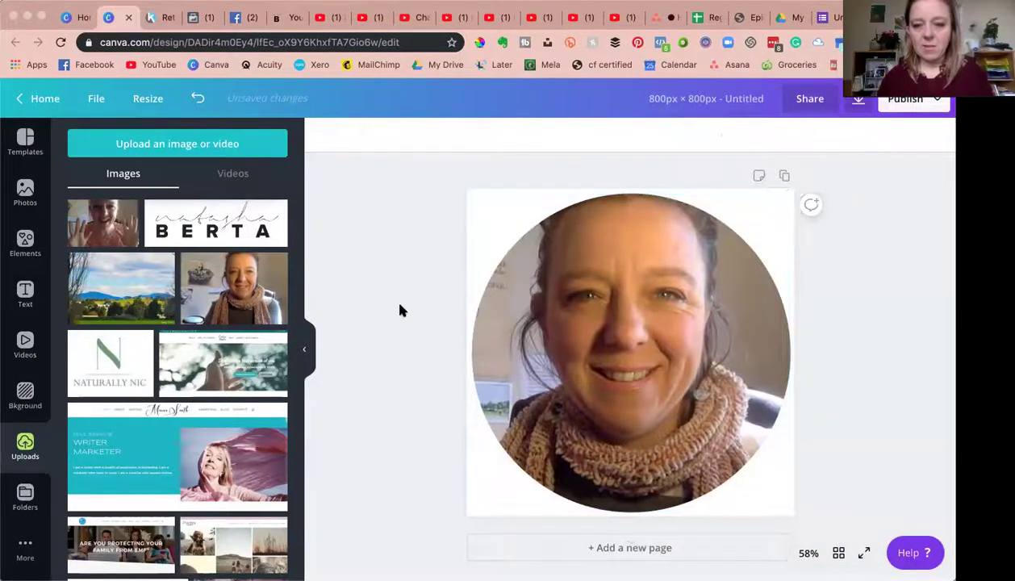
Recrop at 25% zoom, shrinking the photo and nudging it left to centre the face.
left_click(480, 282)
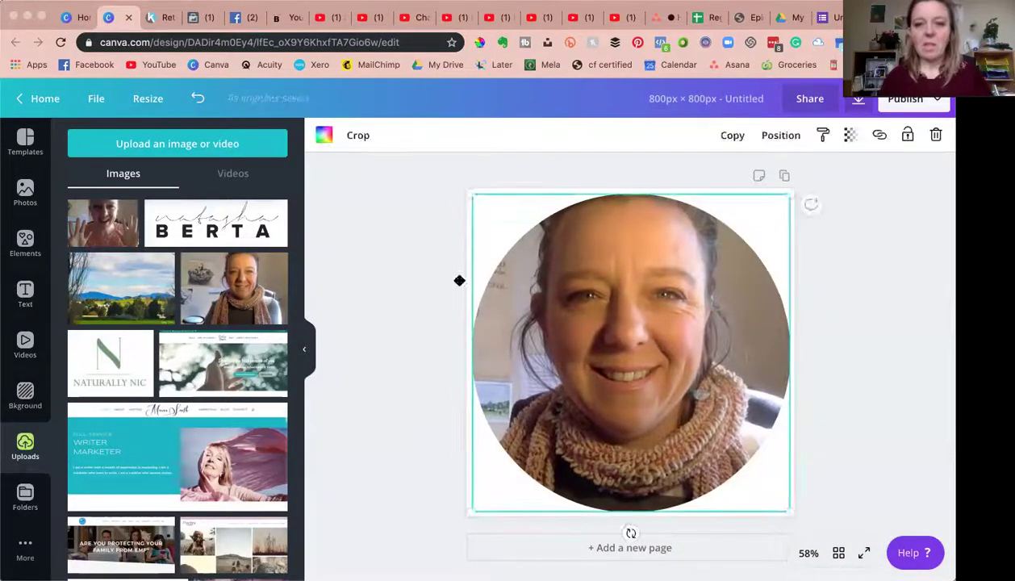
left_click(358, 135)
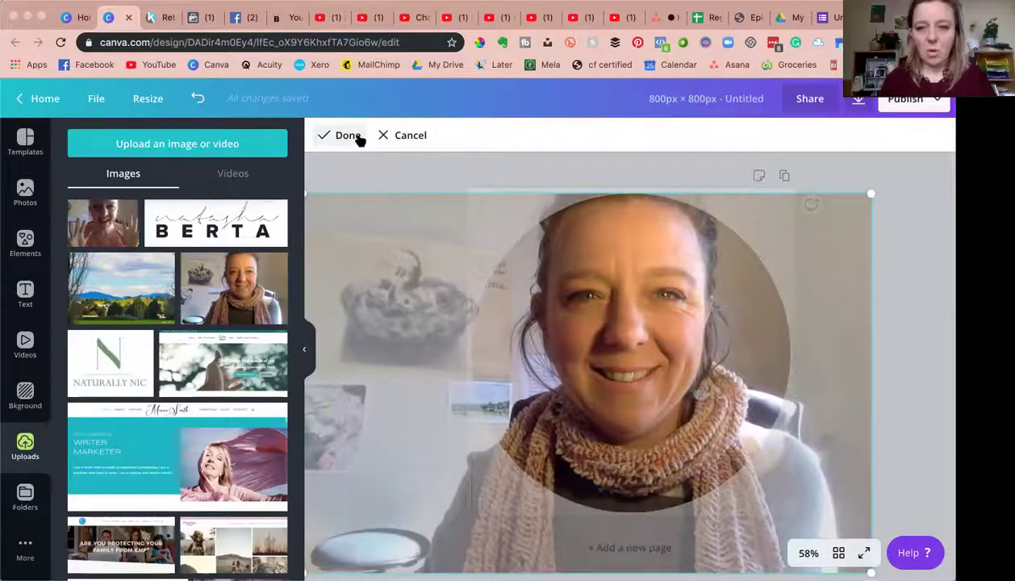
left_click(808, 554)
left_click(796, 418)
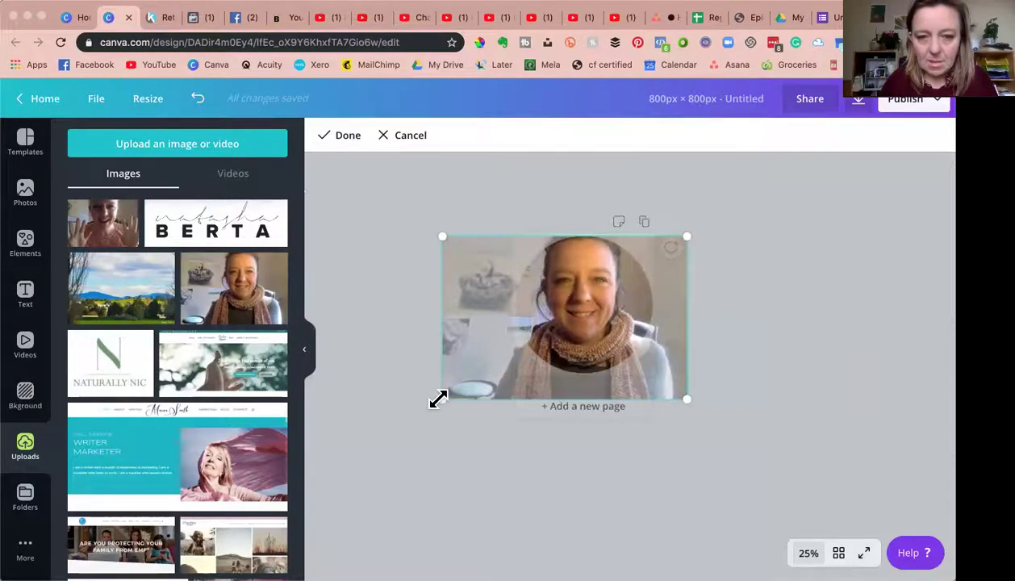
left_click_drag(442, 398, 481, 372)
left_click_drag(584, 306, 563, 306)
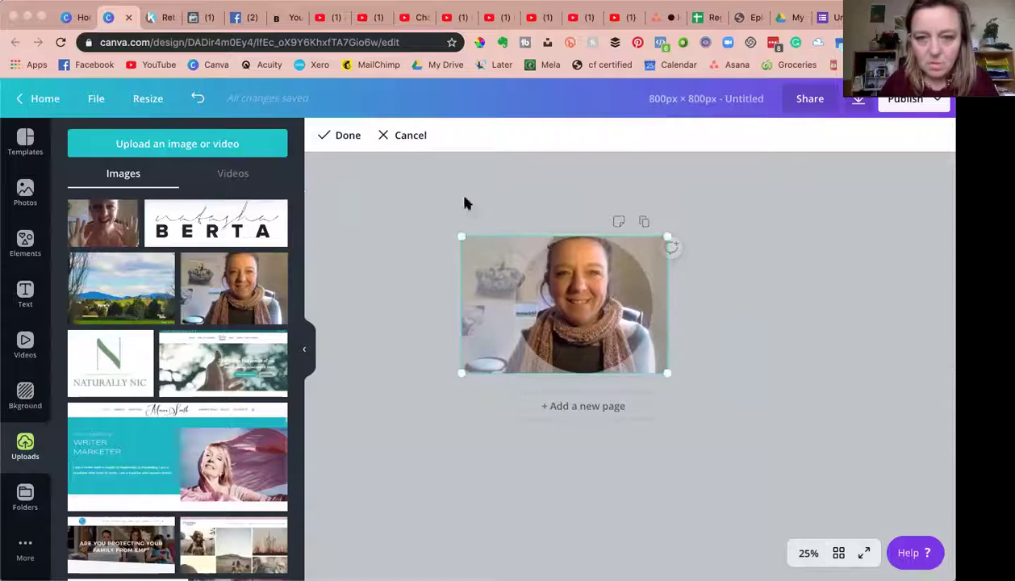
left_click(356, 137)
left_click(431, 318)
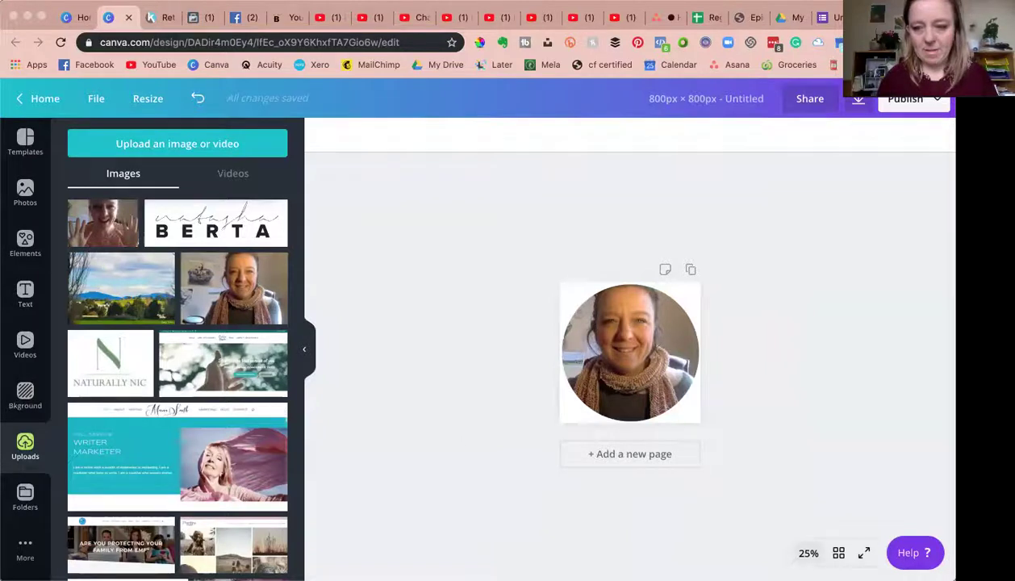
Set the canvas zoom to 75%, then to 50%.
left_click(808, 552)
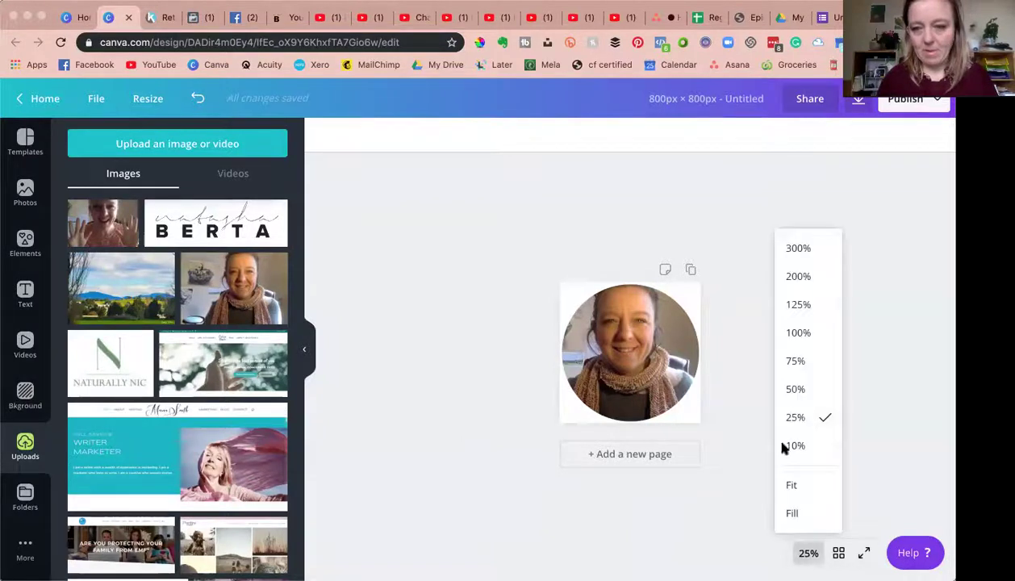
left_click(798, 363)
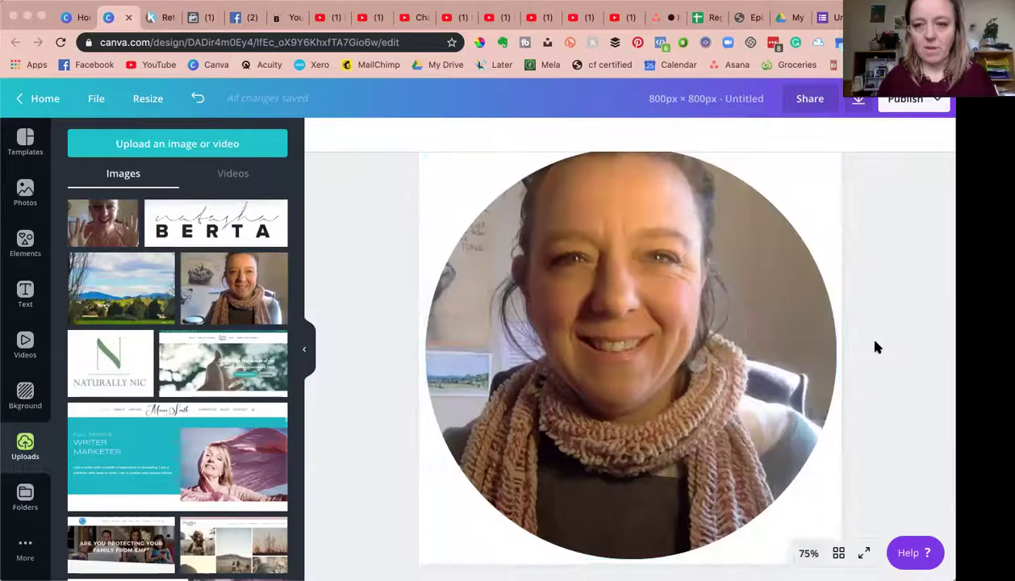
scroll(877, 346, "up", 2)
scroll(877, 347, "down", 3)
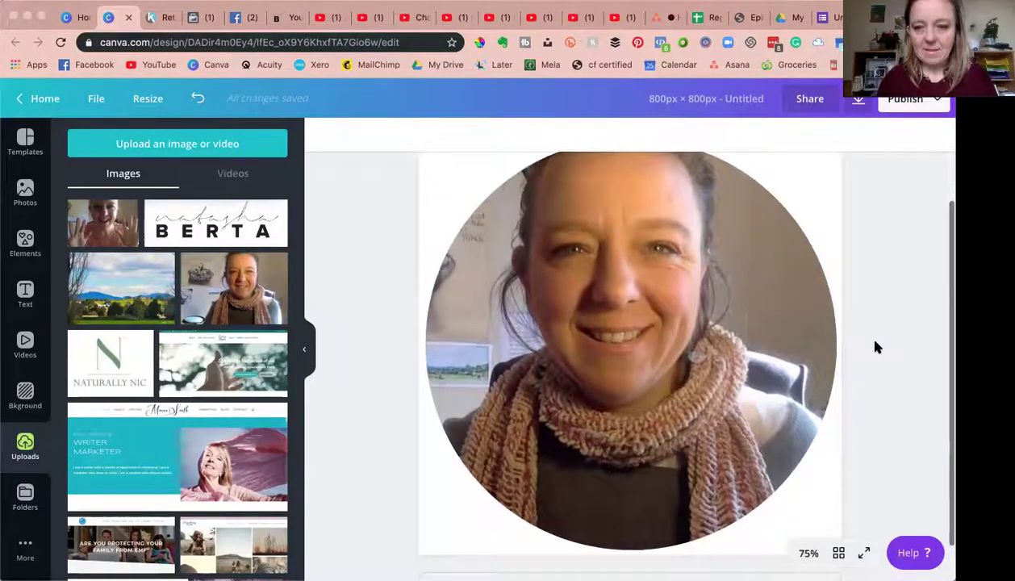
left_click(801, 551)
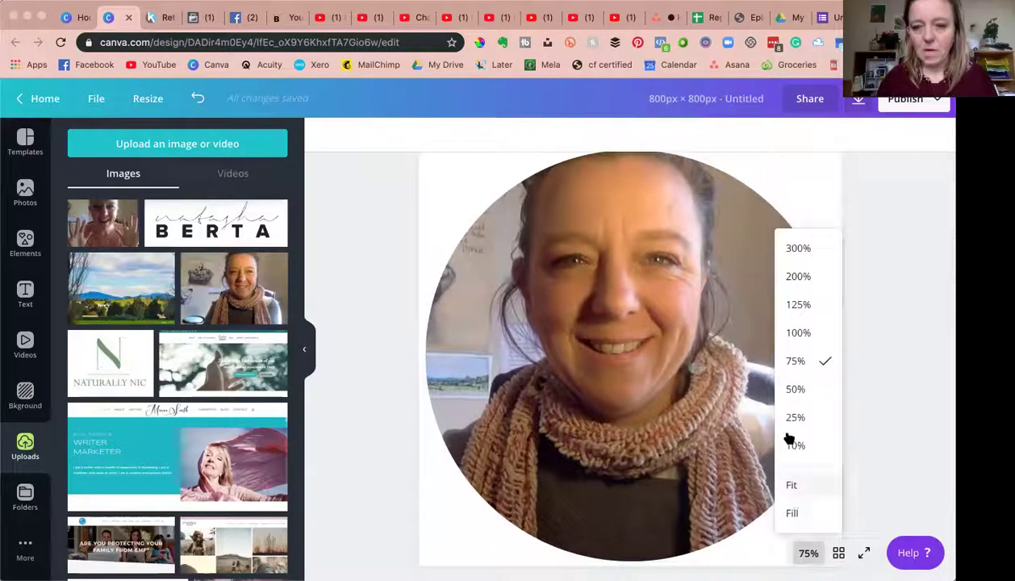
left_click(794, 389)
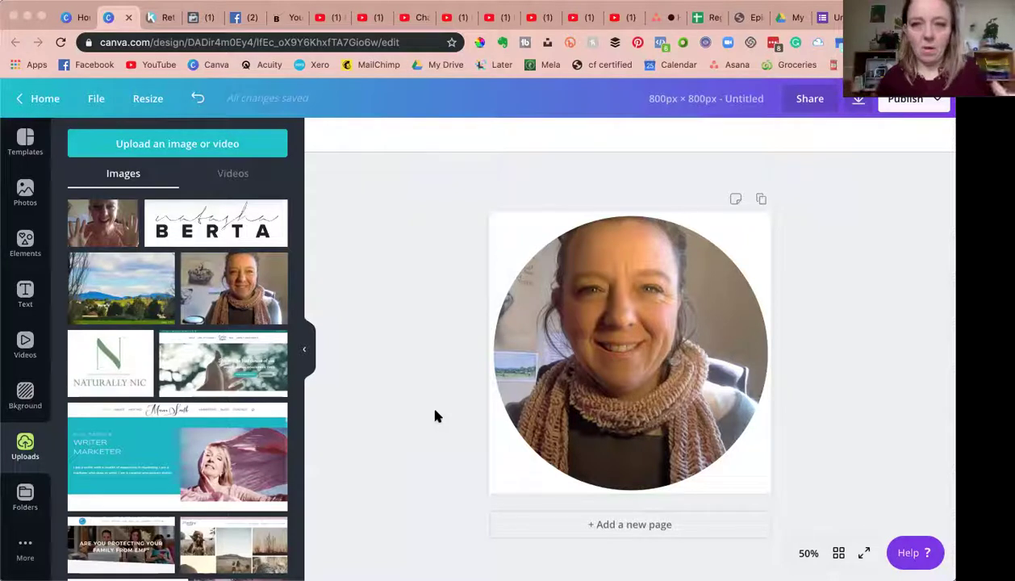
Shrink the circle photo frame to about 667 × 667 px and centre it on the page.
left_click(526, 412)
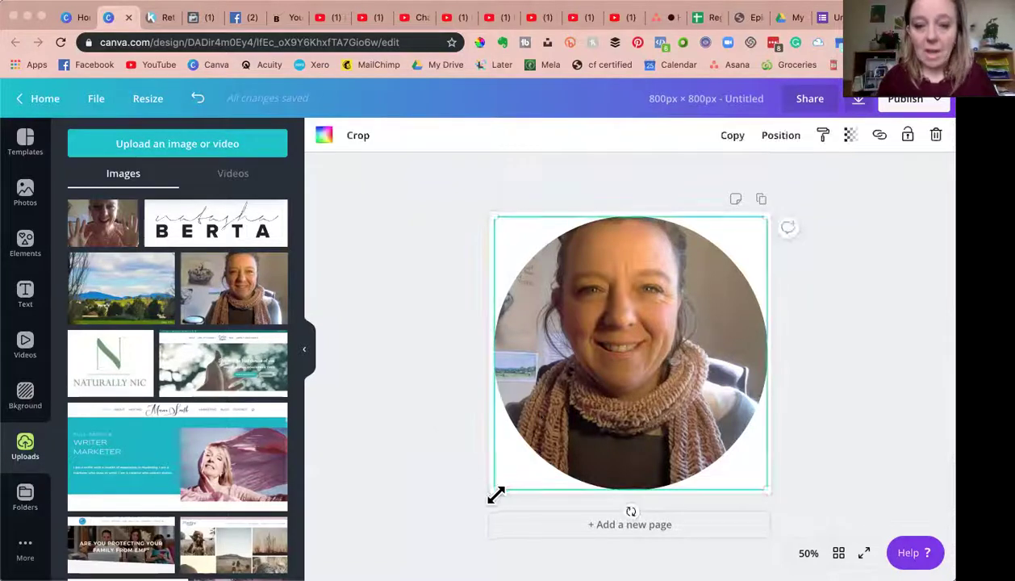
left_click_drag(492, 495, 534, 449)
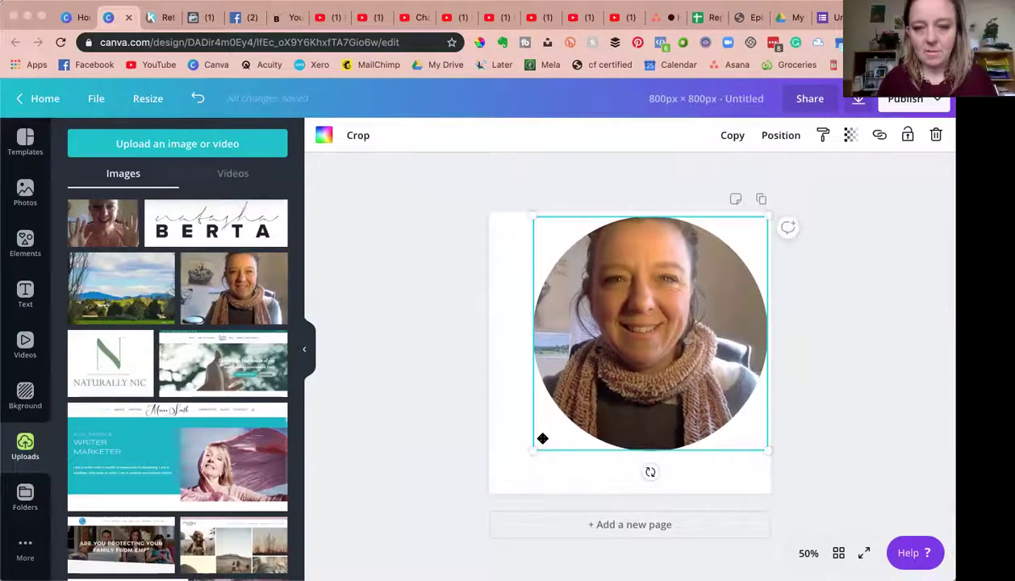
left_click(406, 393)
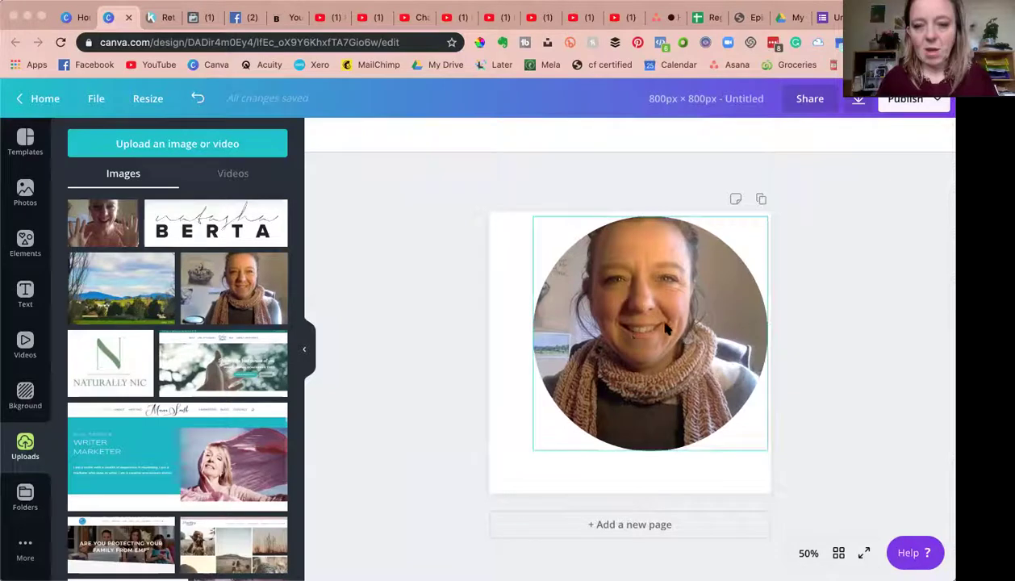
left_click_drag(666, 324, 645, 345)
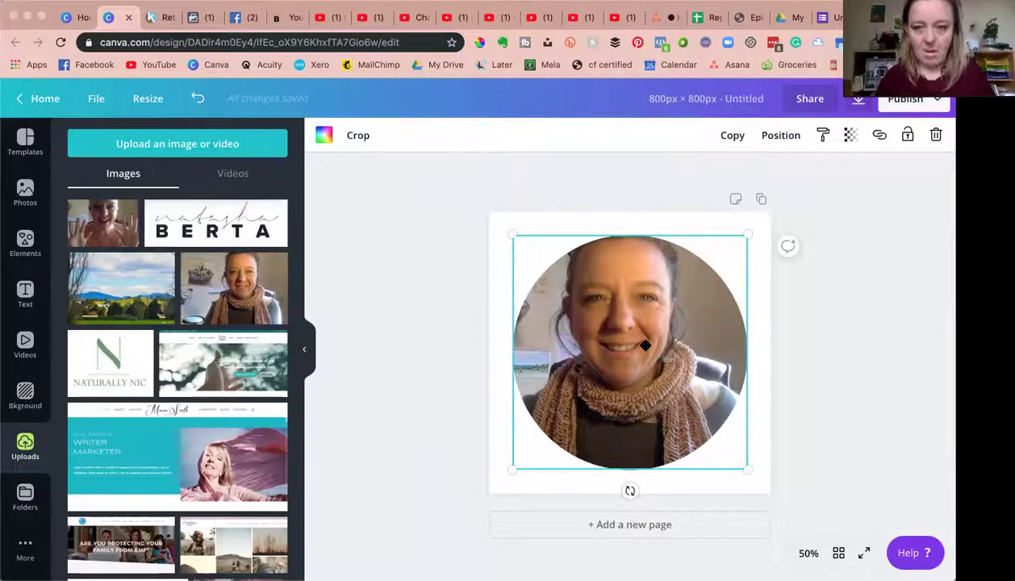
left_click(441, 348)
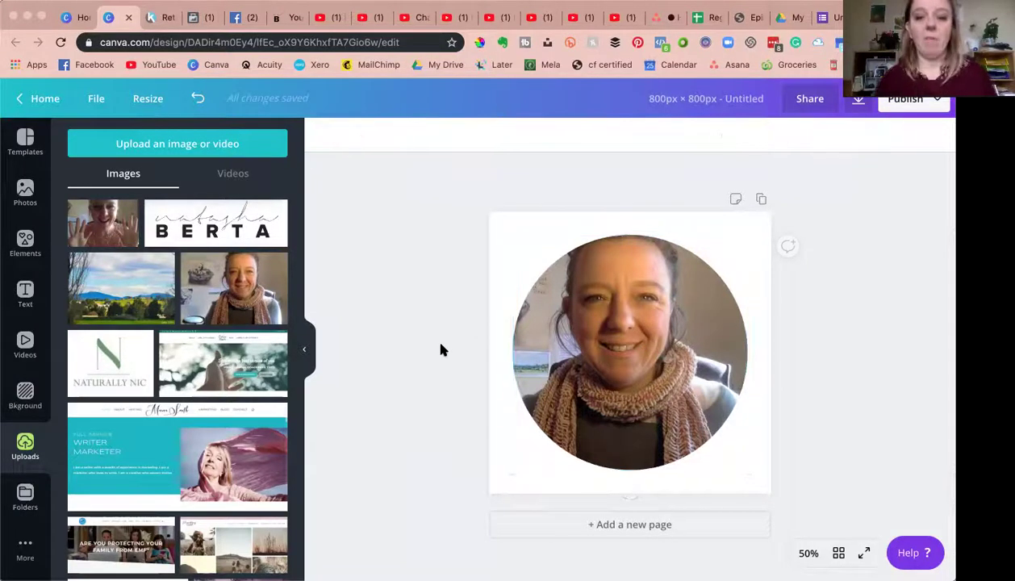
Add a new page 2 with a phone frame.
left_click(608, 524)
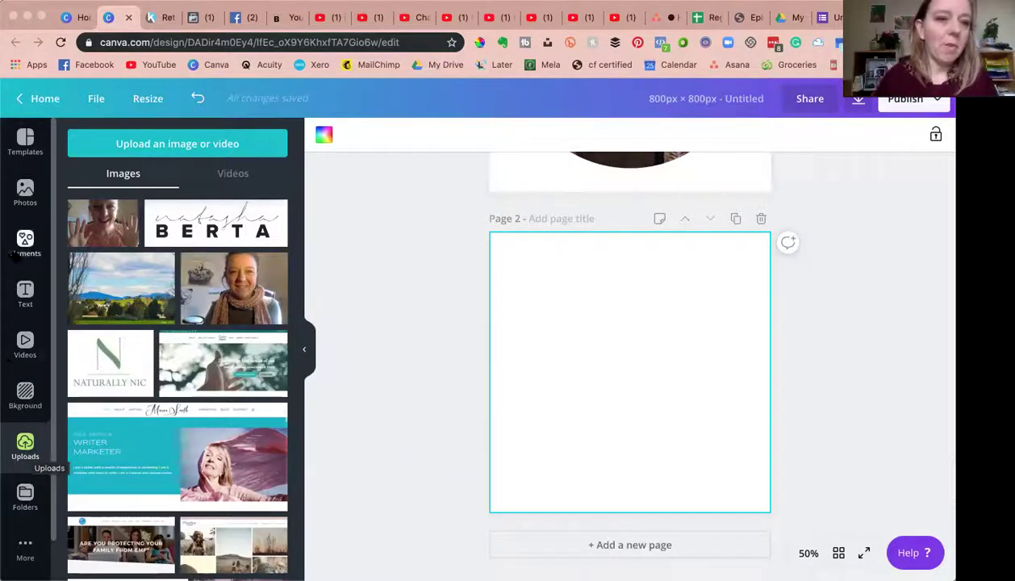
left_click(25, 242)
scroll(83, 314, "down", 3)
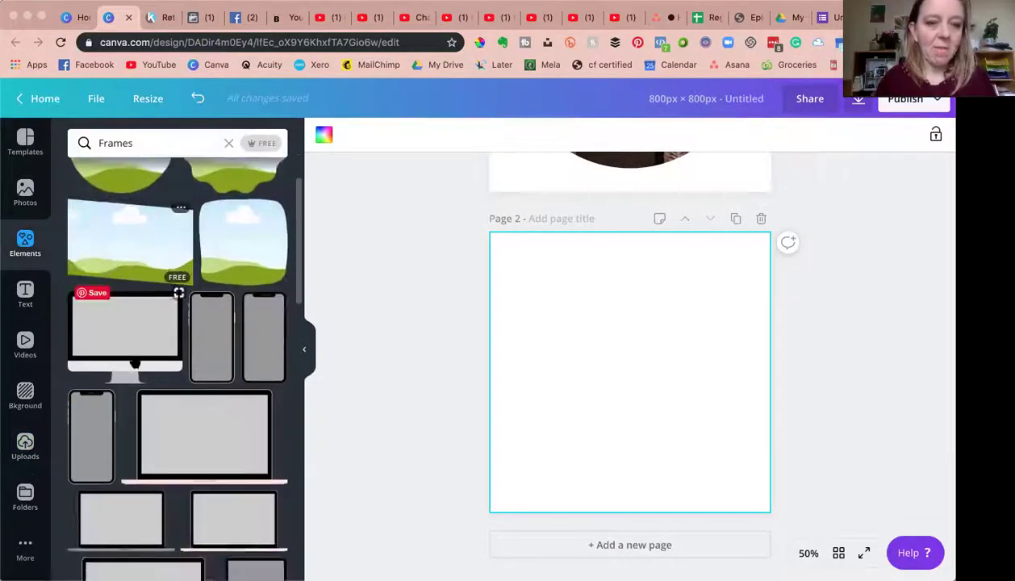
left_click(267, 331)
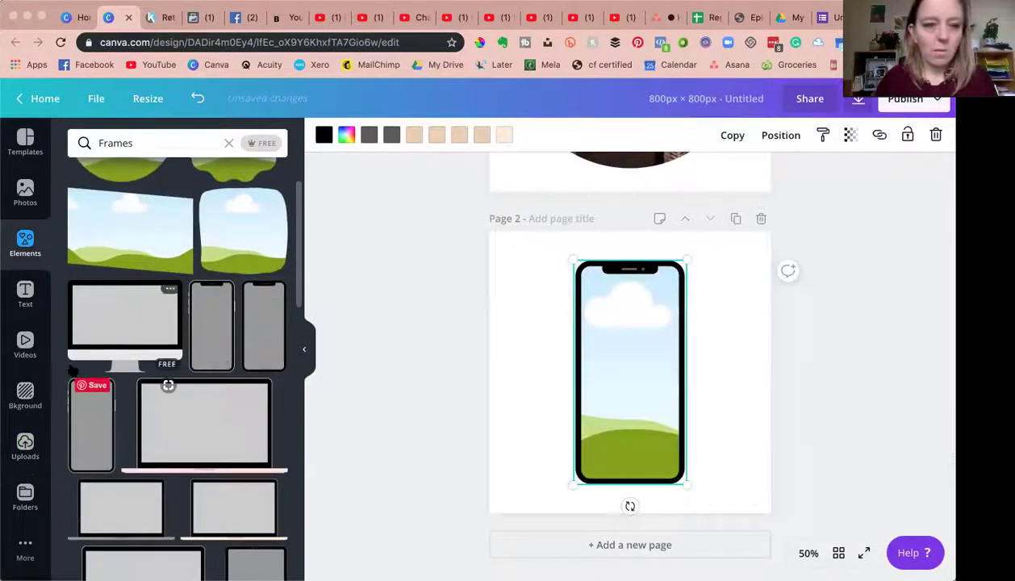
scroll(170, 403, "down", 7)
Add a new page 3 with a brush-edged frame.
left_click(518, 546)
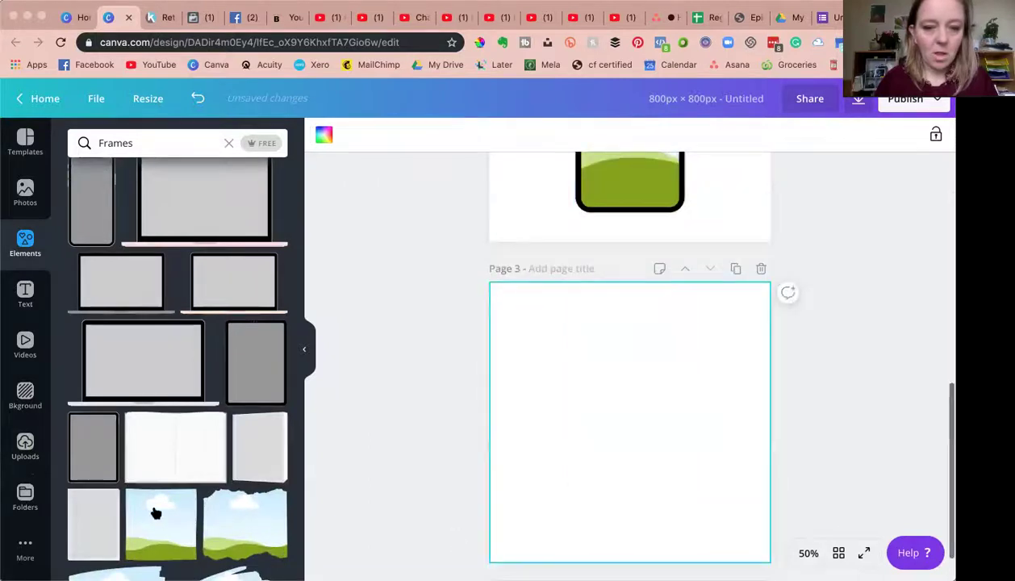
scroll(170, 495, "down", 7)
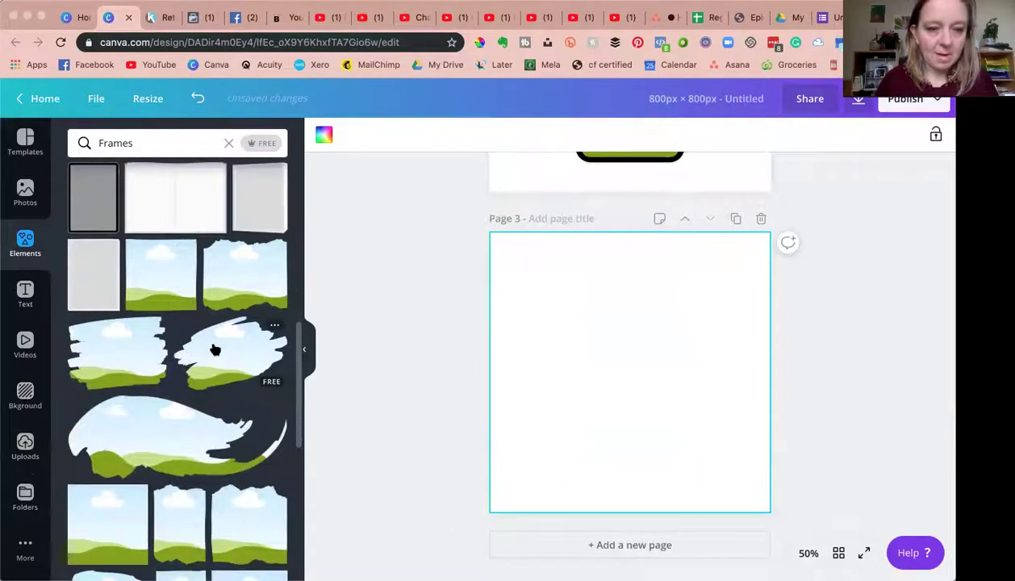
left_click(147, 332)
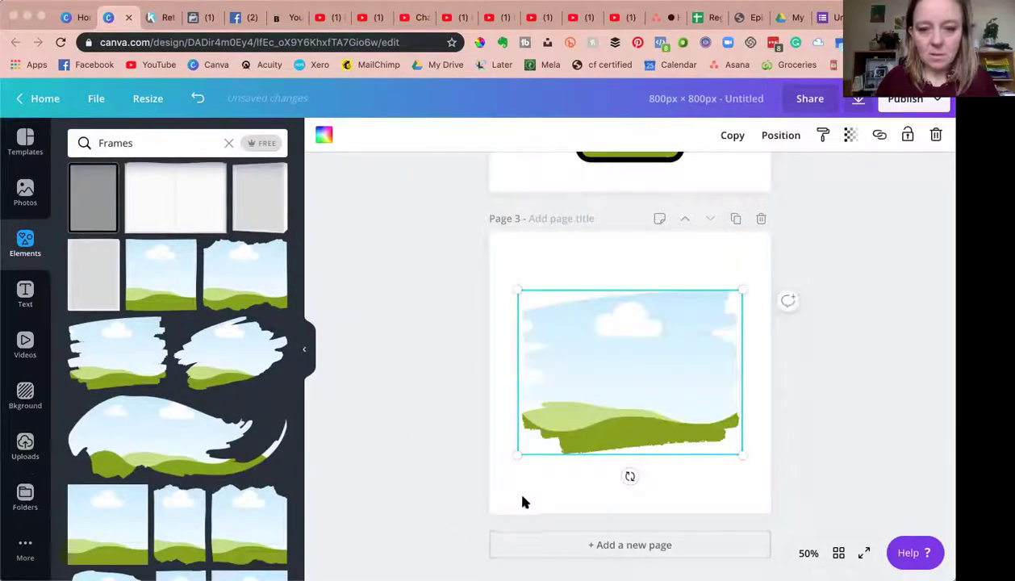
Add a new page 4 with the vertical-strips split frame.
left_click(574, 544)
scroll(206, 513, "down", 10)
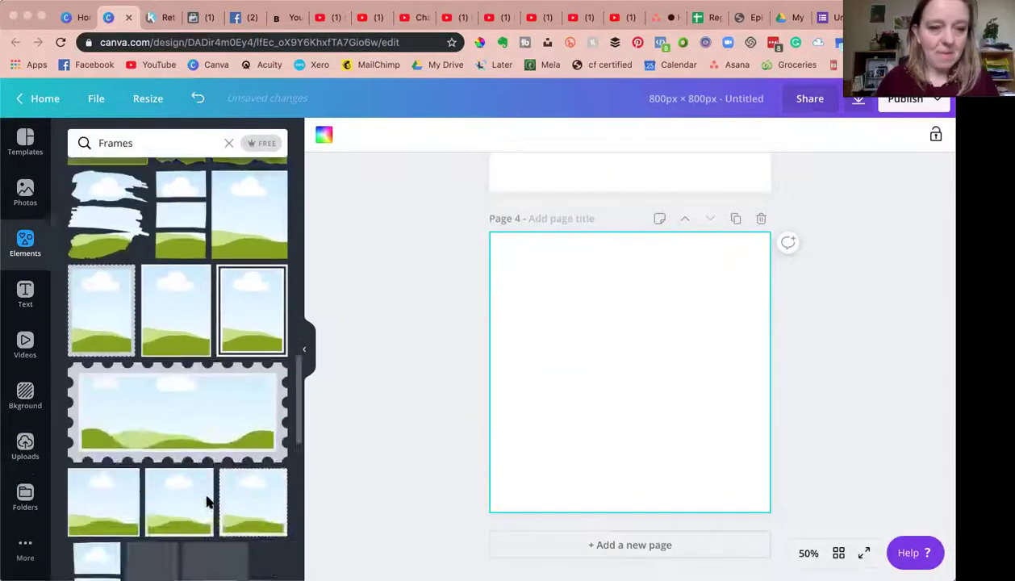
scroll(208, 501, "down", 5)
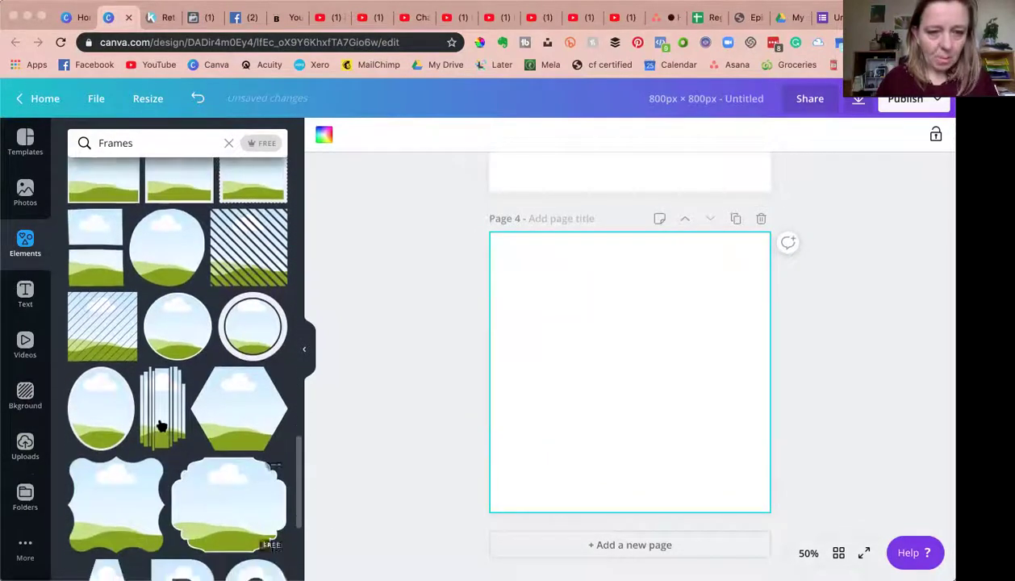
left_click(161, 426)
scroll(252, 490, "down", 5)
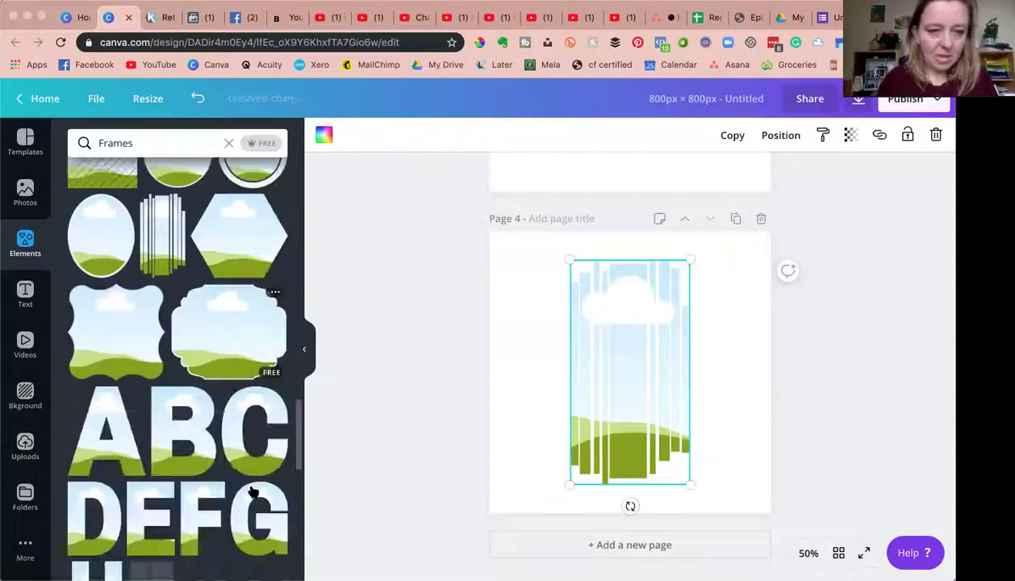
scroll(198, 438, "down", 5)
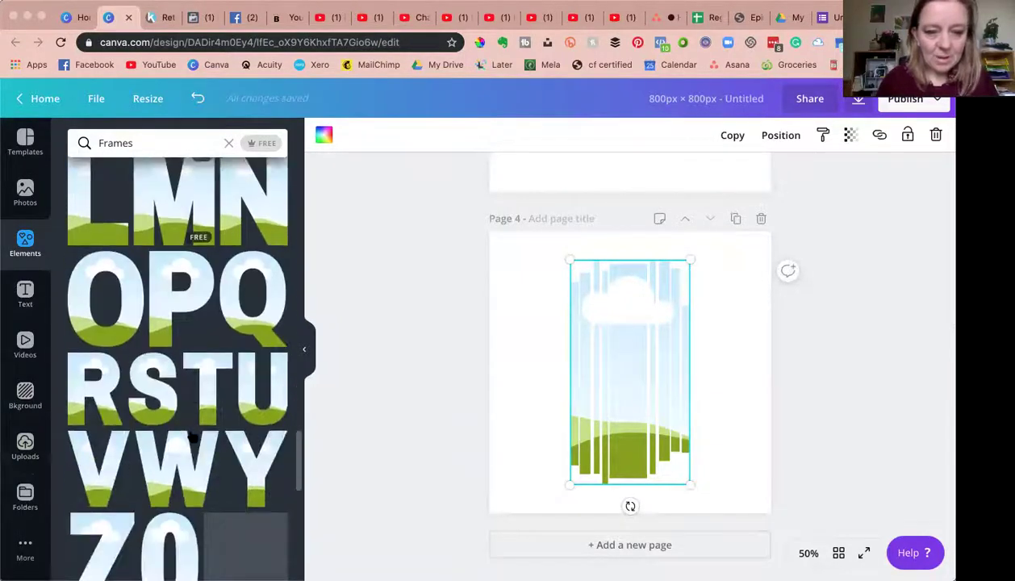
scroll(193, 437, "down", 10)
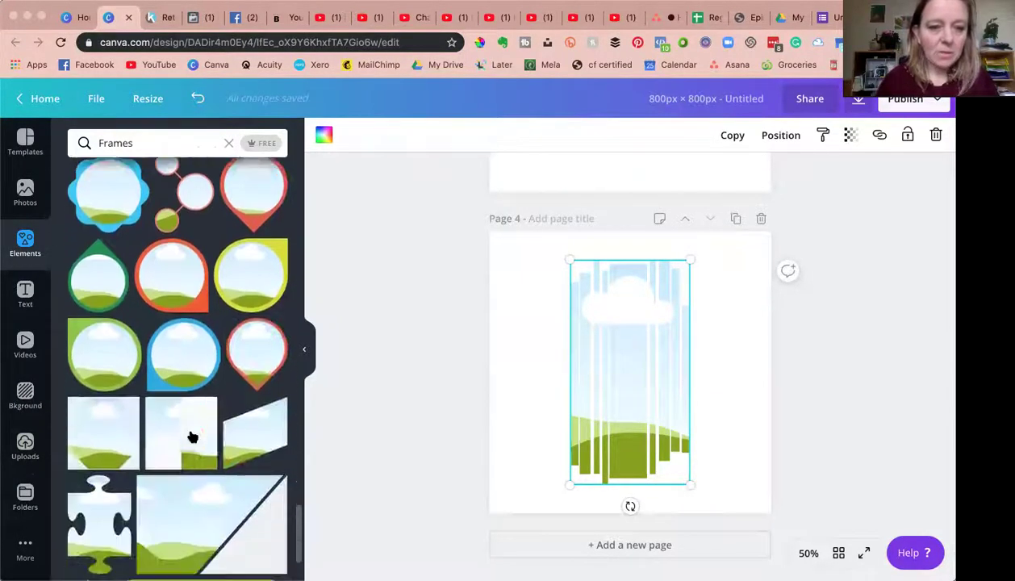
scroll(192, 437, "down", 2)
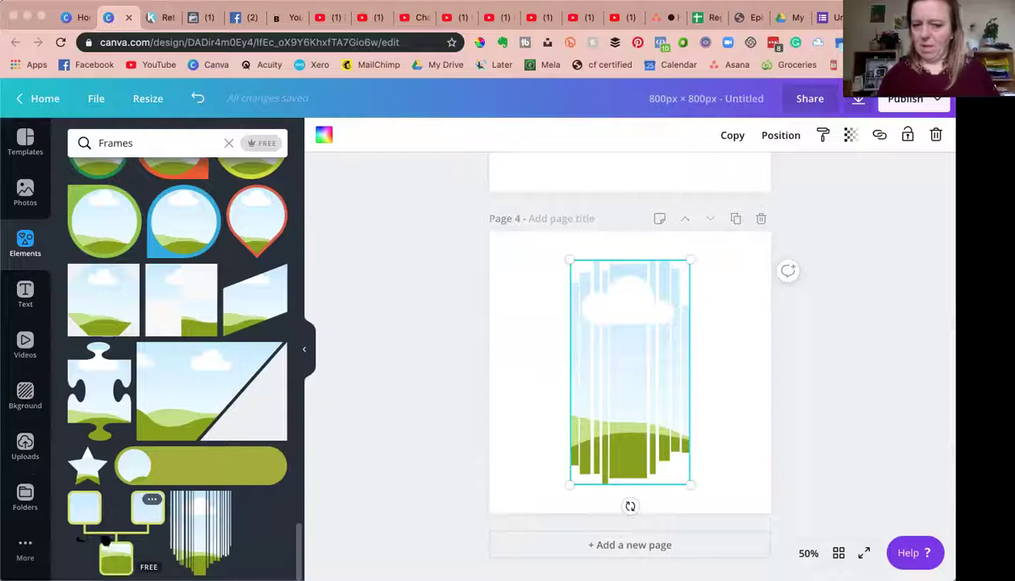
Fill the strip frame on page 4 and the brushstroke frame on page 3 with the face photo.
left_click(25, 444)
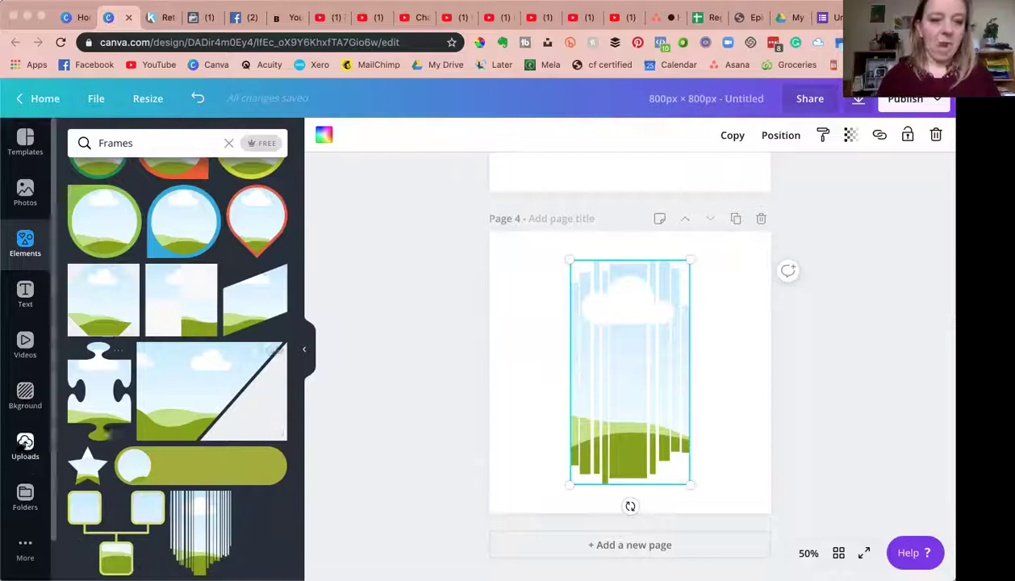
left_click_drag(228, 284, 572, 317)
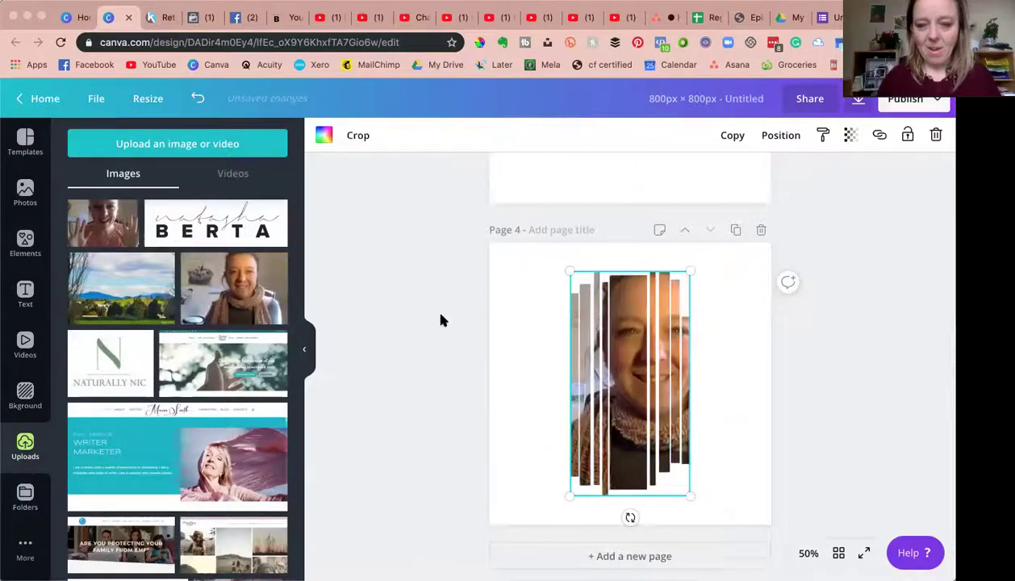
scroll(440, 321, "up", 3)
scroll(440, 321, "up", 2)
mouse_move(233, 287)
left_mouse_down()
mouse_move(471, 292)
mouse_move(520, 314)
left_mouse_up()
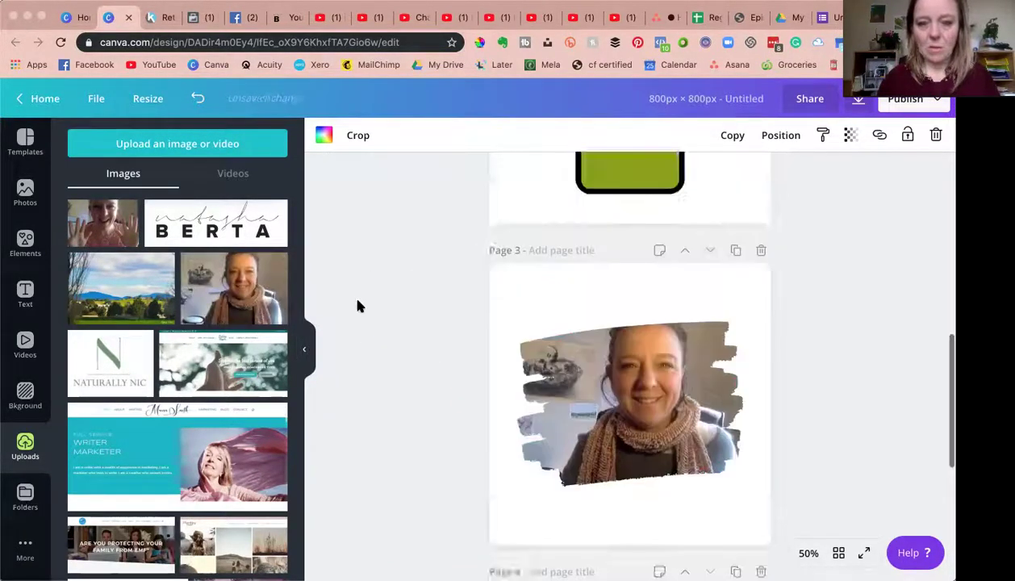
scroll(349, 292, "up", 3)
Place the face photo in page 2's phone frame and crop it slightly left.
left_click_drag(282, 305, 601, 312)
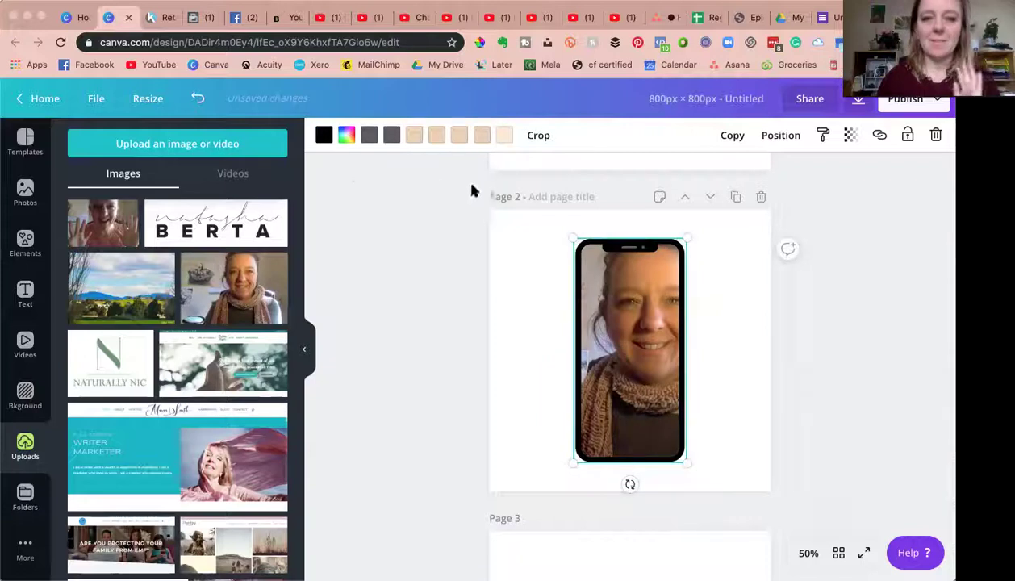
left_click(538, 137)
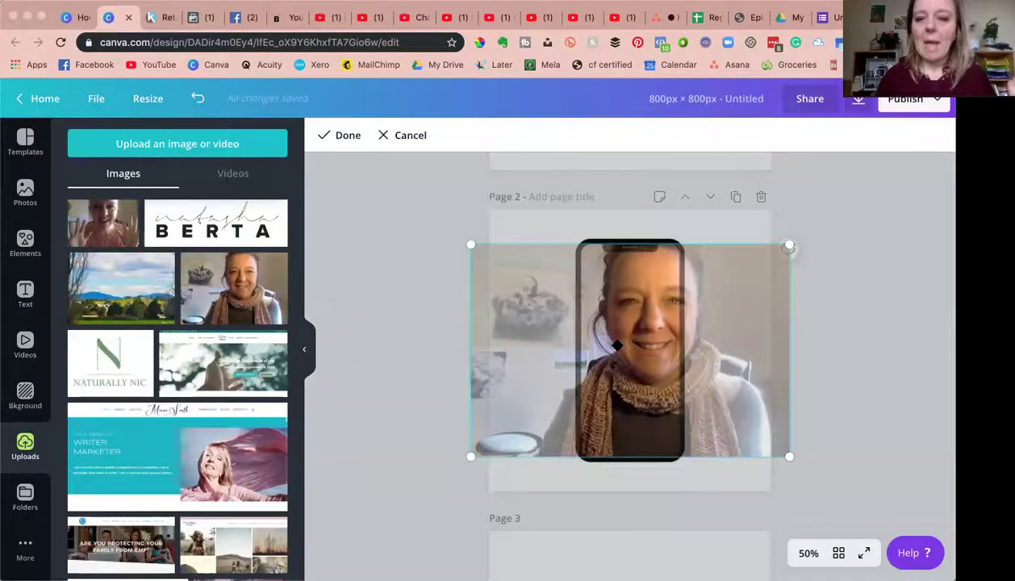
left_click_drag(615, 345, 597, 345)
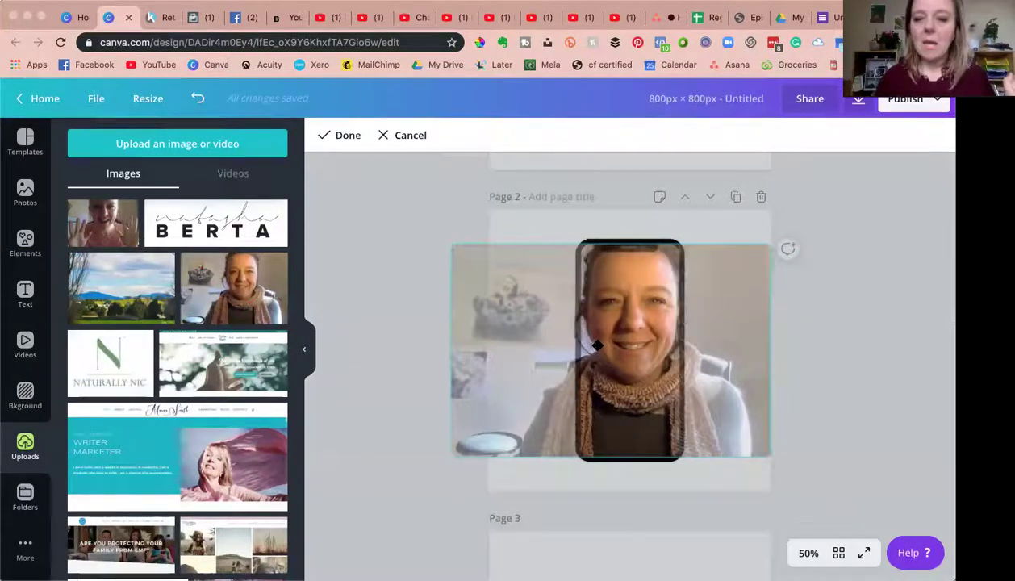
left_click(335, 135)
left_click(380, 300)
scroll(380, 300, "down", 5)
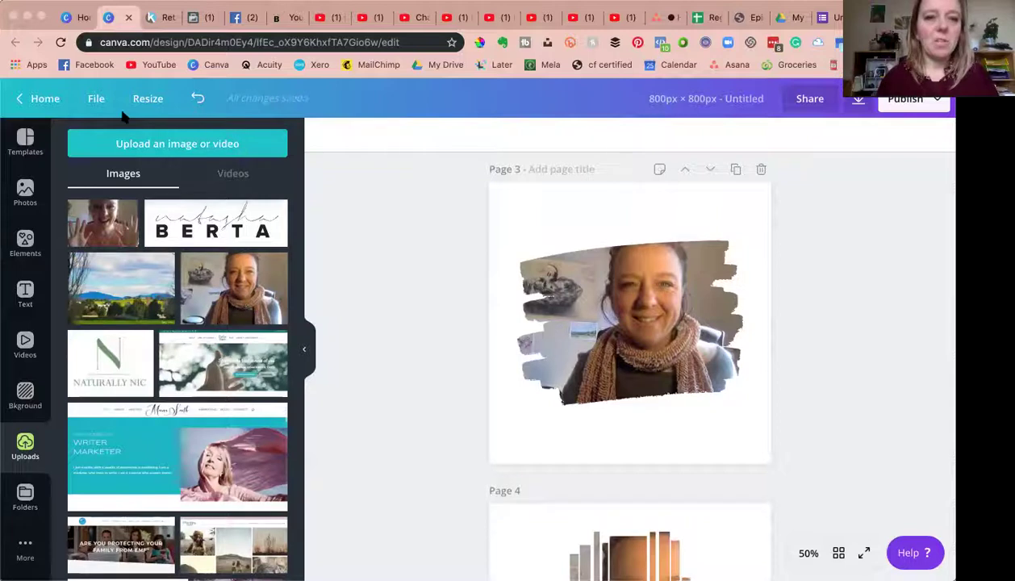
Save the design and scroll through all four framed pages.
left_click(96, 98)
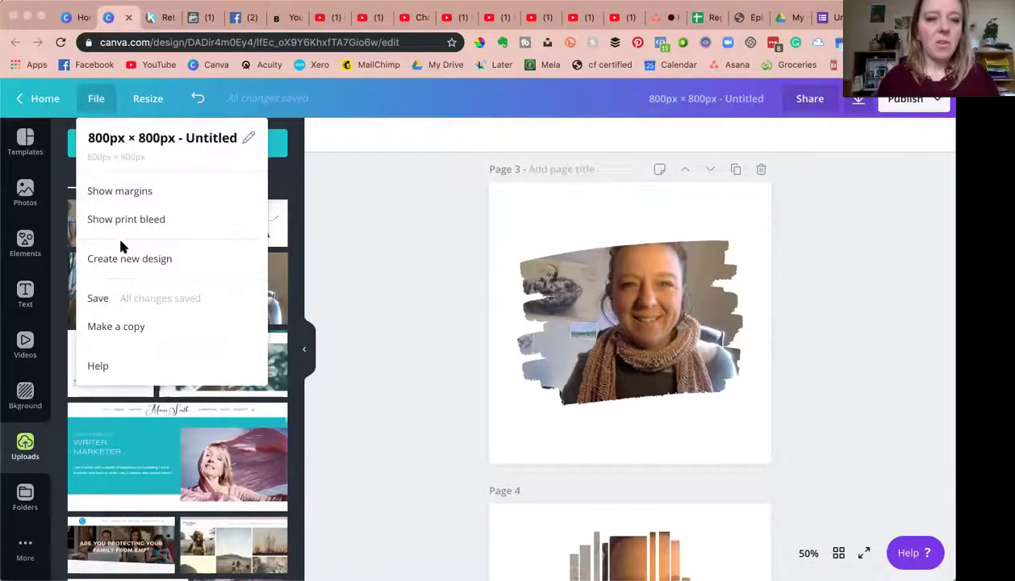
left_click(104, 301)
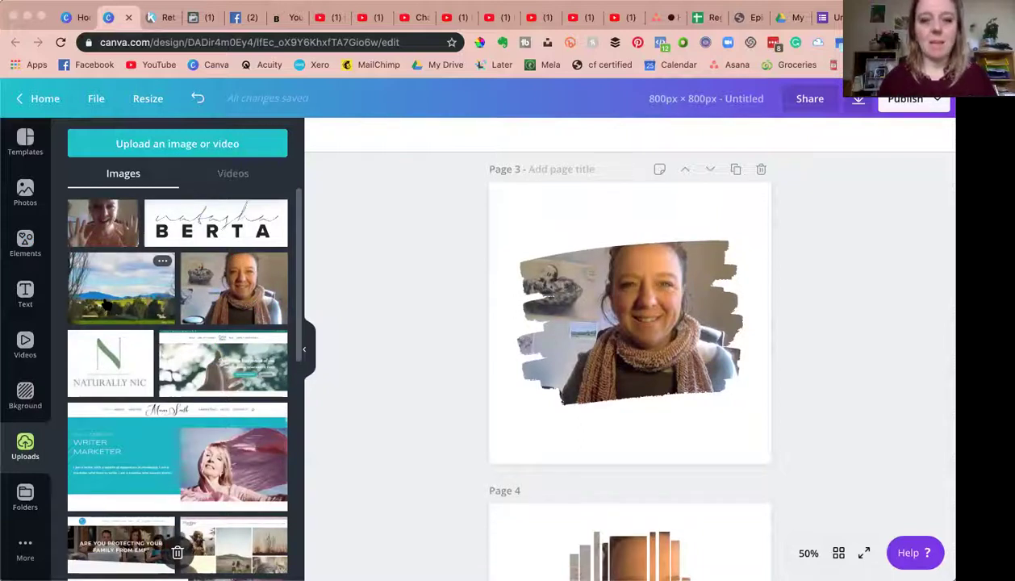
scroll(410, 298, "up", 6)
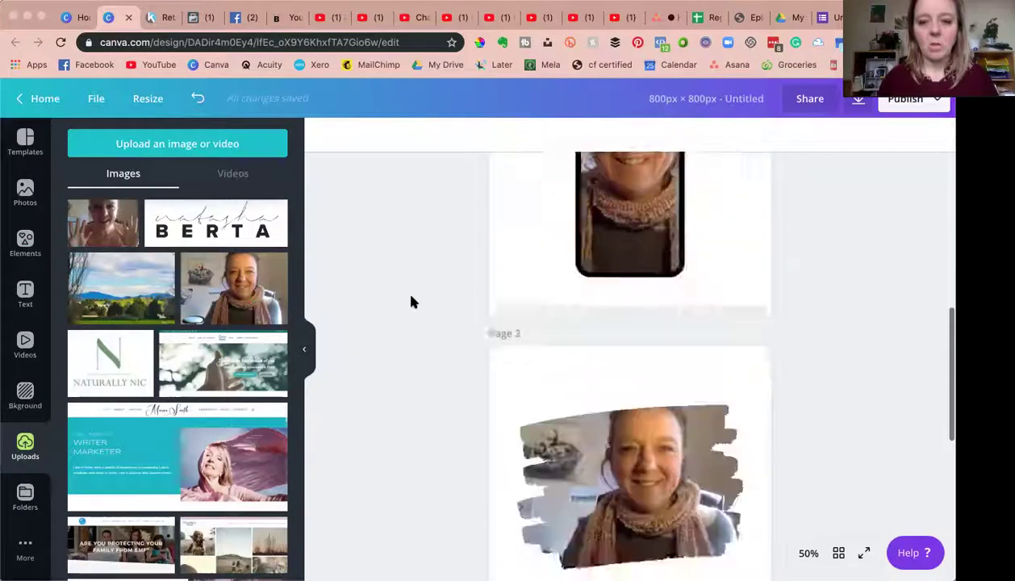
scroll(410, 302, "down", 5)
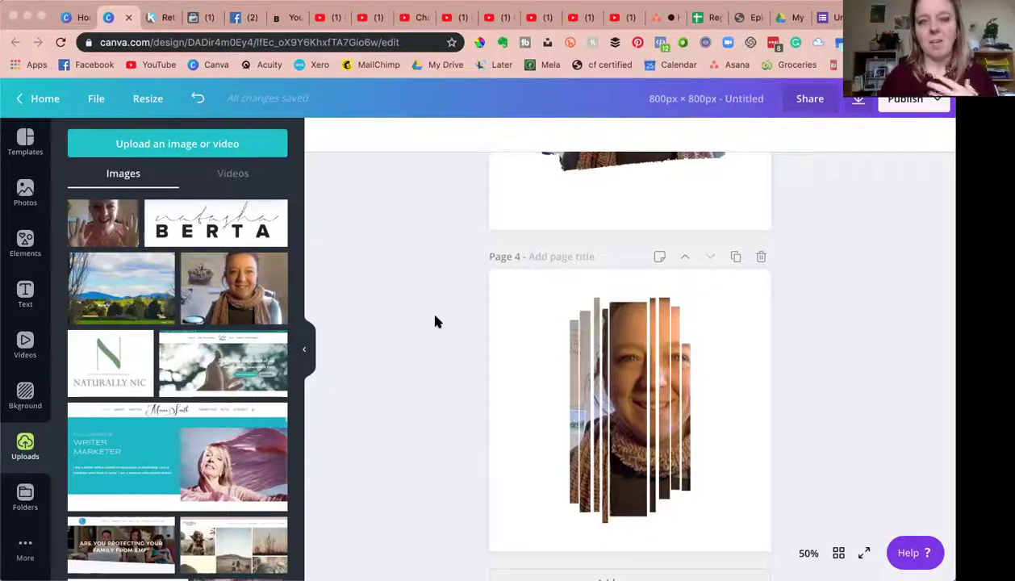
scroll(434, 321, "down", 1)
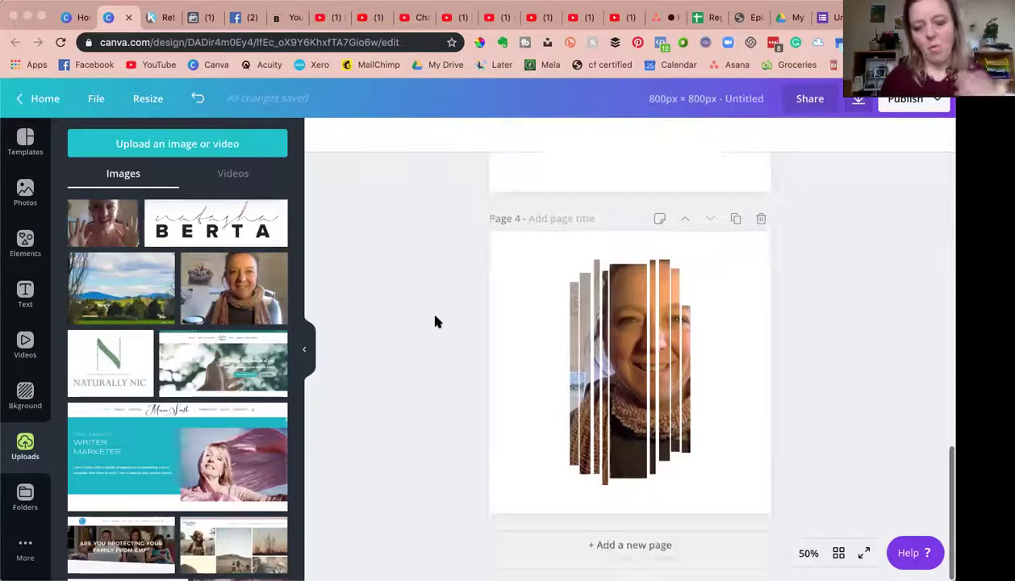
scroll(435, 321, "up", 6)
scroll(435, 321, "up", 5)
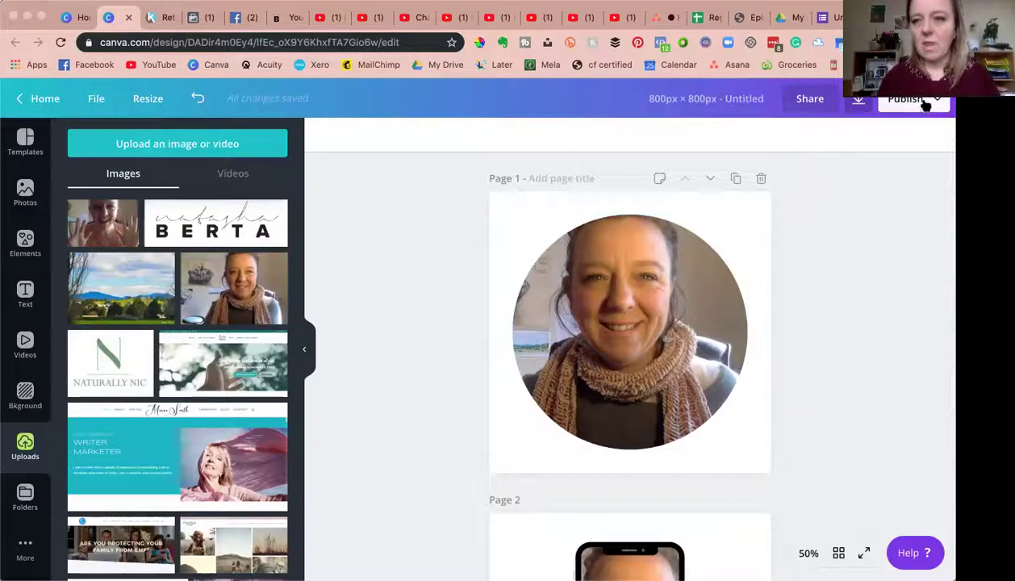
Set the download to JPG at quality 80 with only Page 1 selected.
left_click(650, 121)
left_click(858, 102)
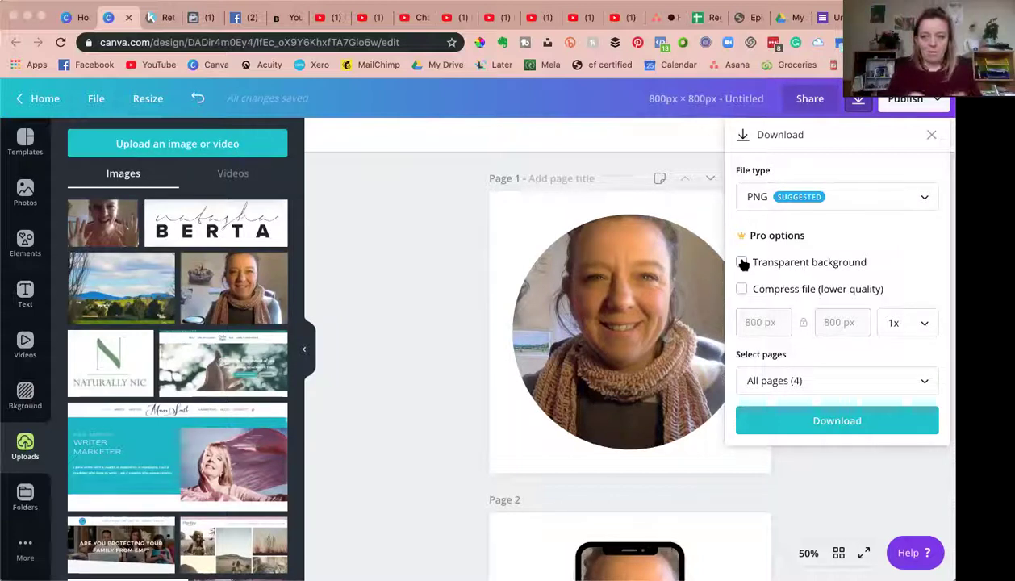
left_click(754, 198)
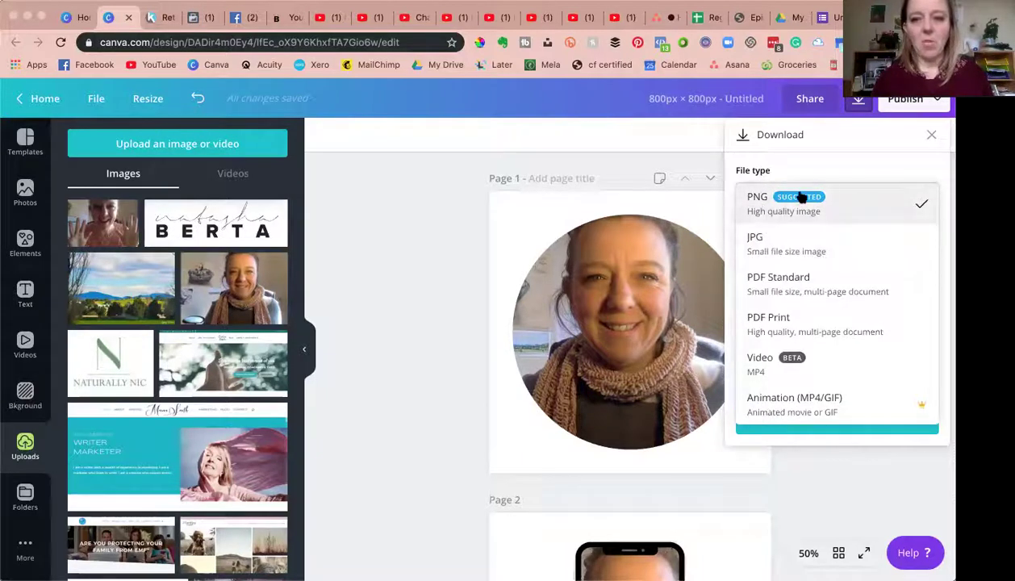
left_click(775, 252)
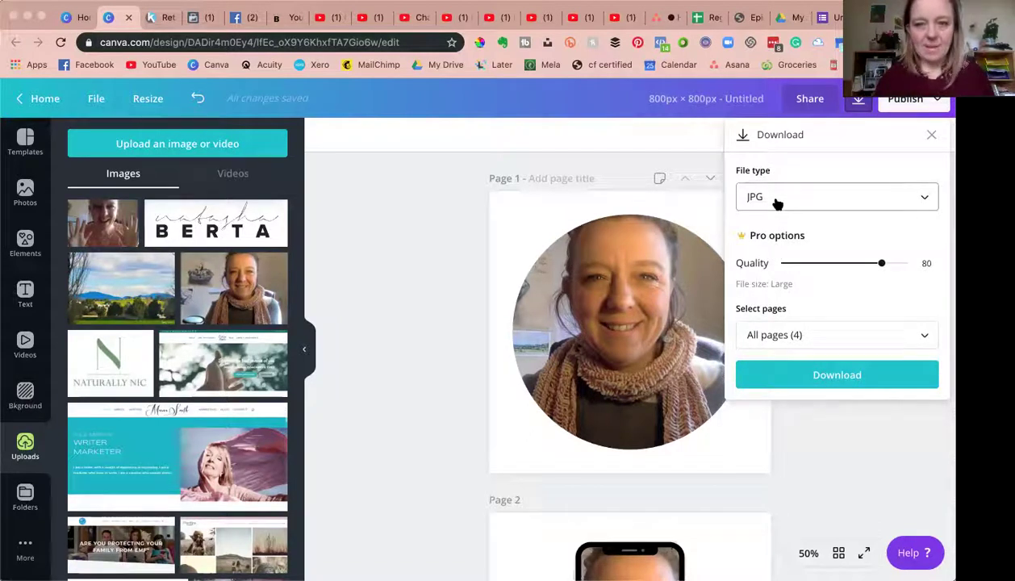
left_click(798, 335)
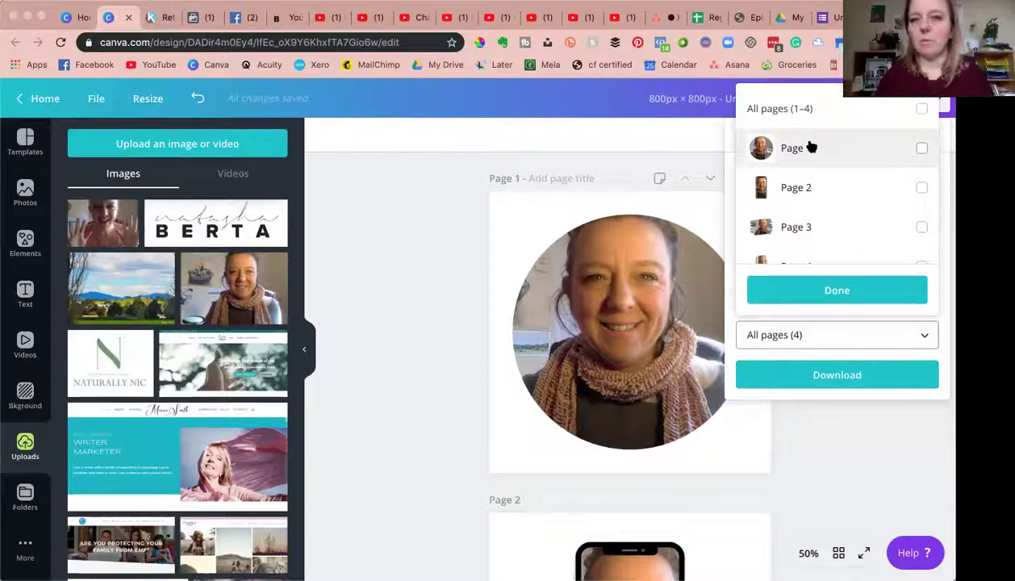
left_click(812, 147)
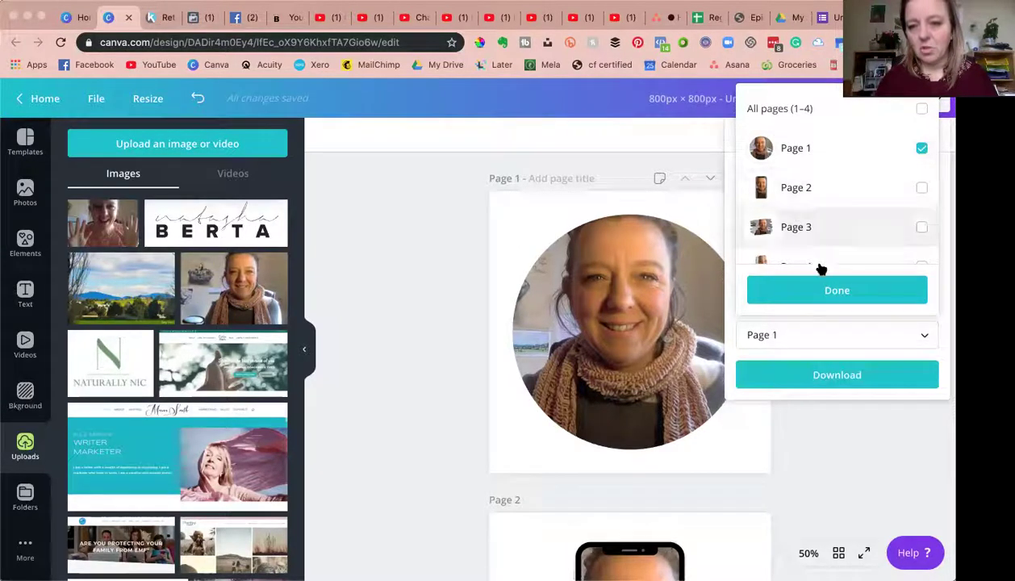
left_click(826, 294)
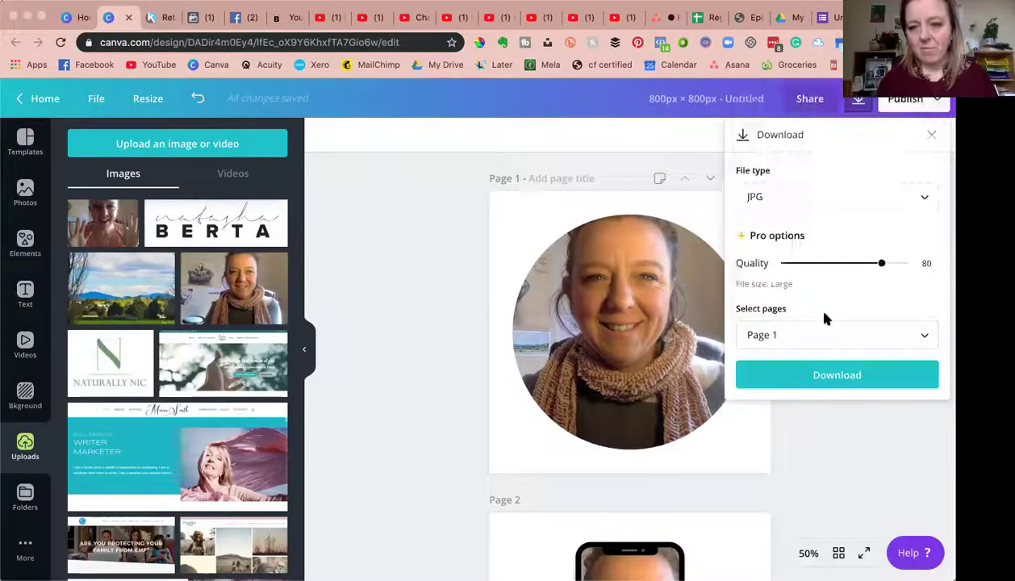
Download page 1 as a JPG and reveal the downloaded file in Finder.
left_click(835, 379)
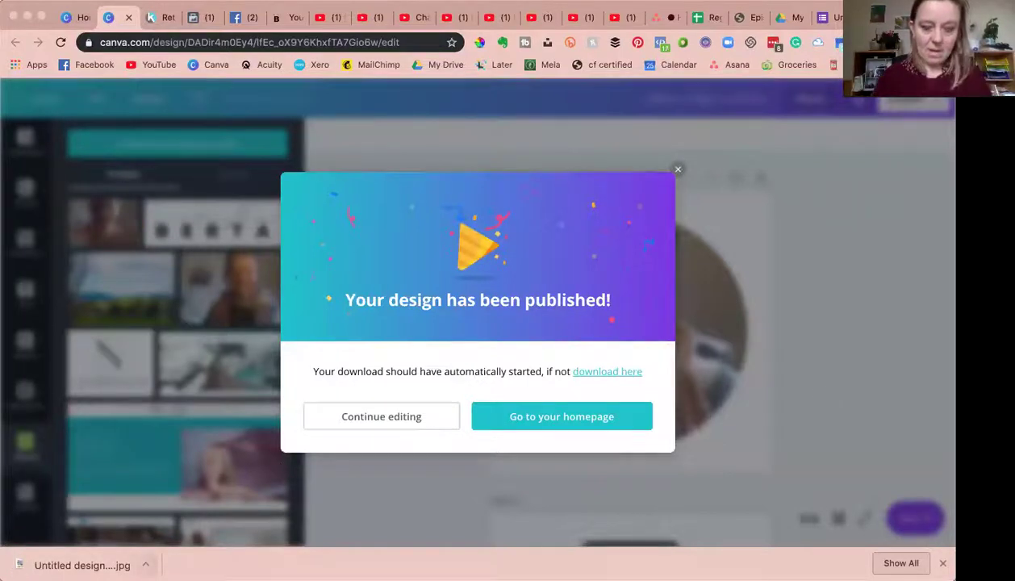
left_click(145, 565)
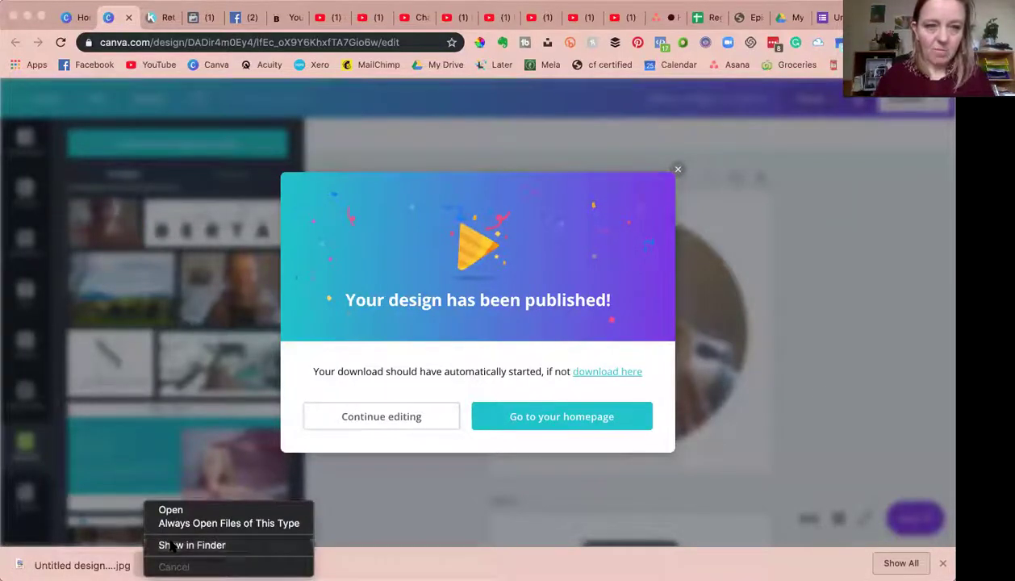
left_click(161, 545)
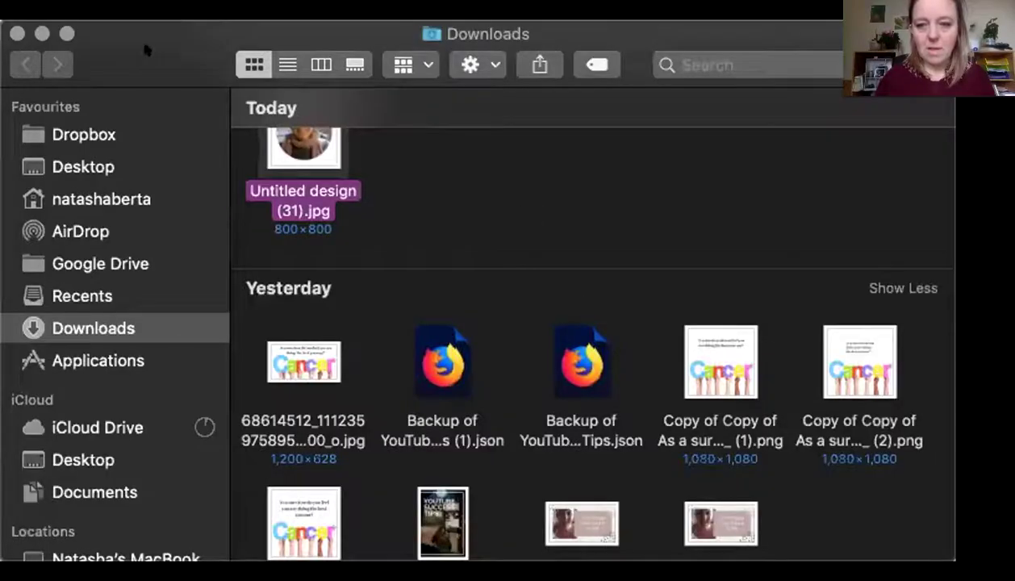
Select the 800×800 'Untitled design (31).jpg' round portrait in the Downloads folder.
scroll(286, 202, "up", 3)
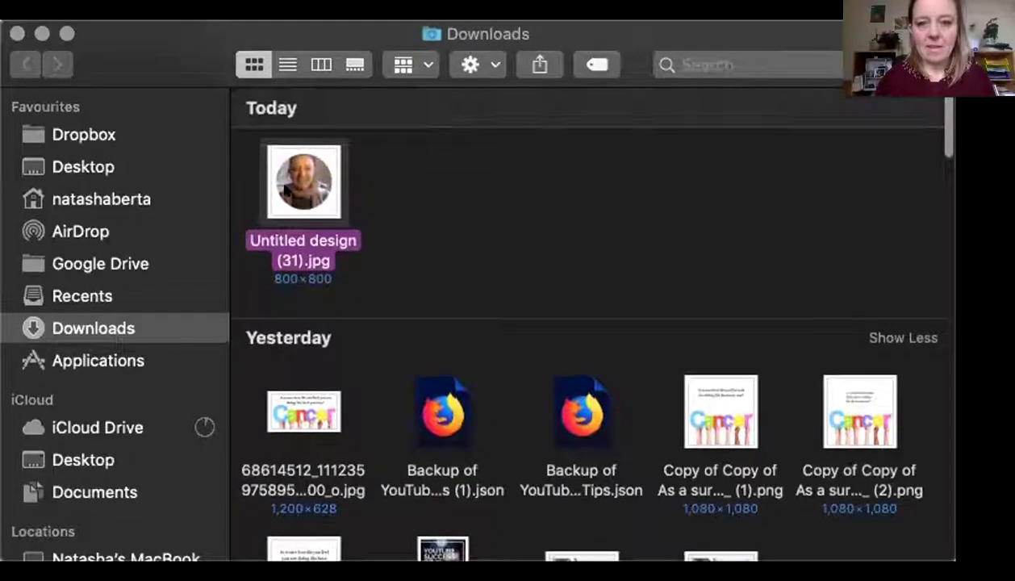
key("super+Tab")
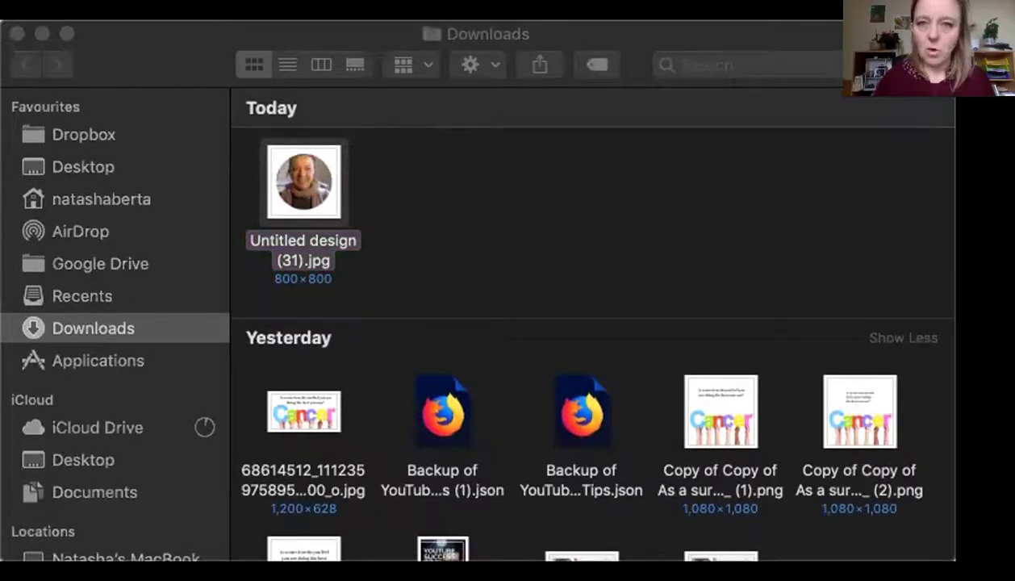
left_click(864, 212)
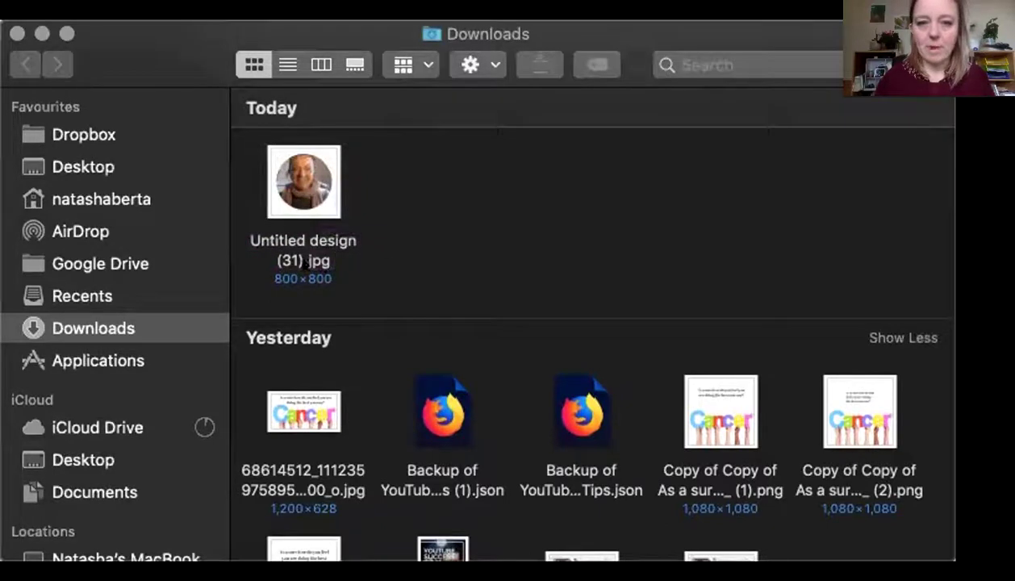
left_click(286, 252)
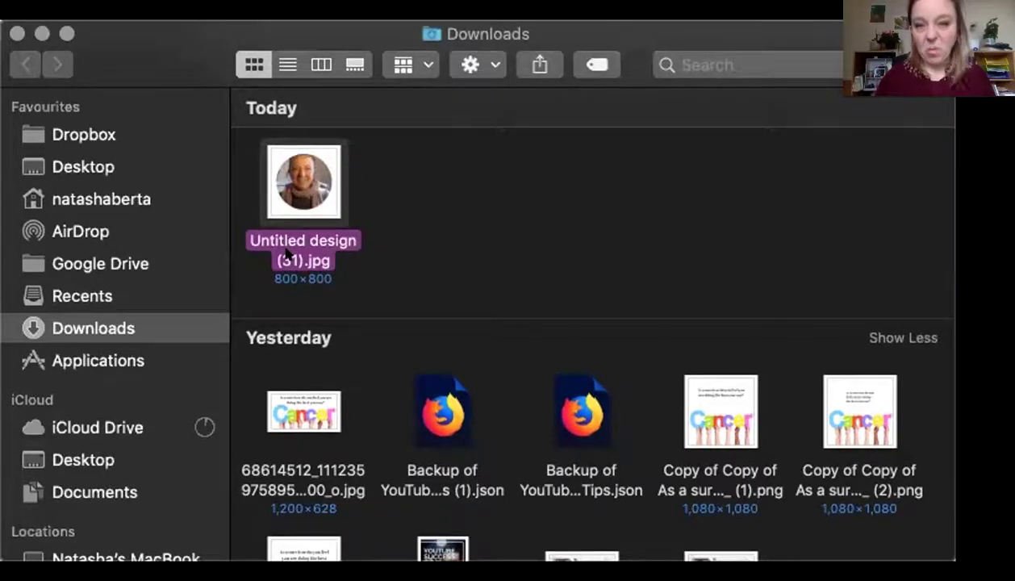